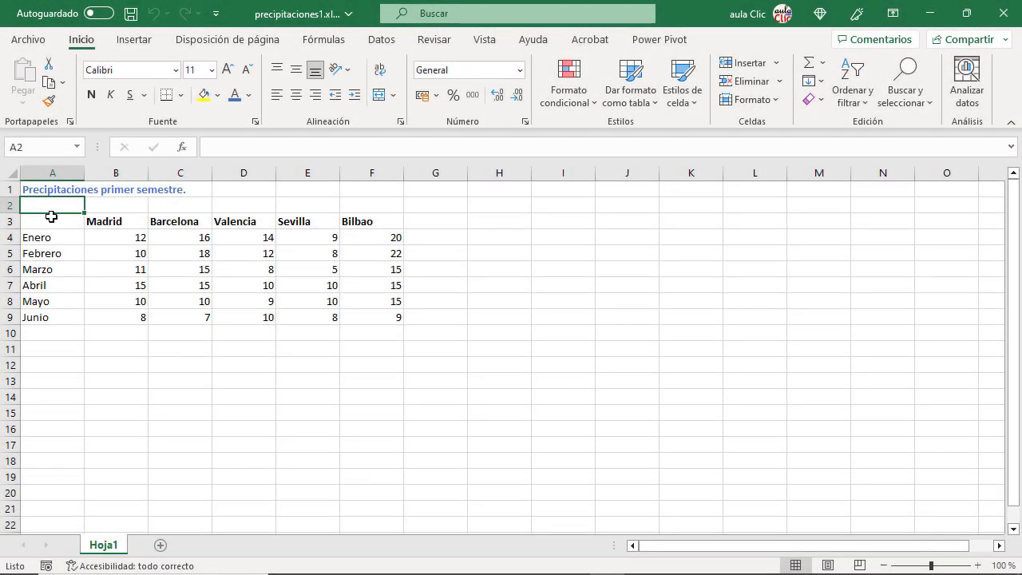
# Select the precipitation table A3:F9, including the month and city headers.
pyautogui.moveTo(49, 222)
pyautogui.mouseDown()
pyautogui.moveTo(309, 314)
pyautogui.moveTo(381, 316)
pyautogui.mouseUp()
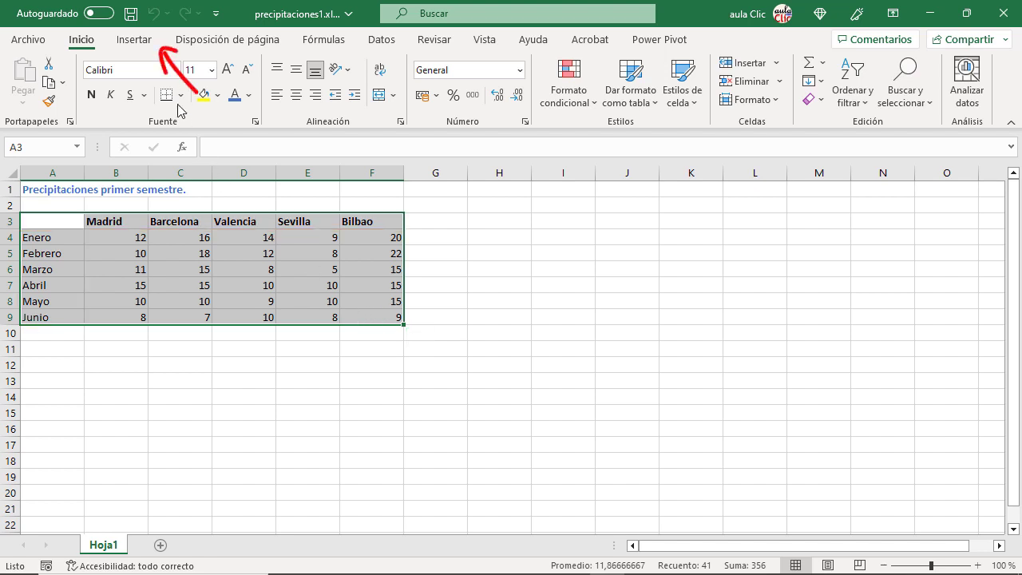
# Bring up the Insert Chart dialog from the Insertar tab's Gráficos group.
pyautogui.click(140, 45)
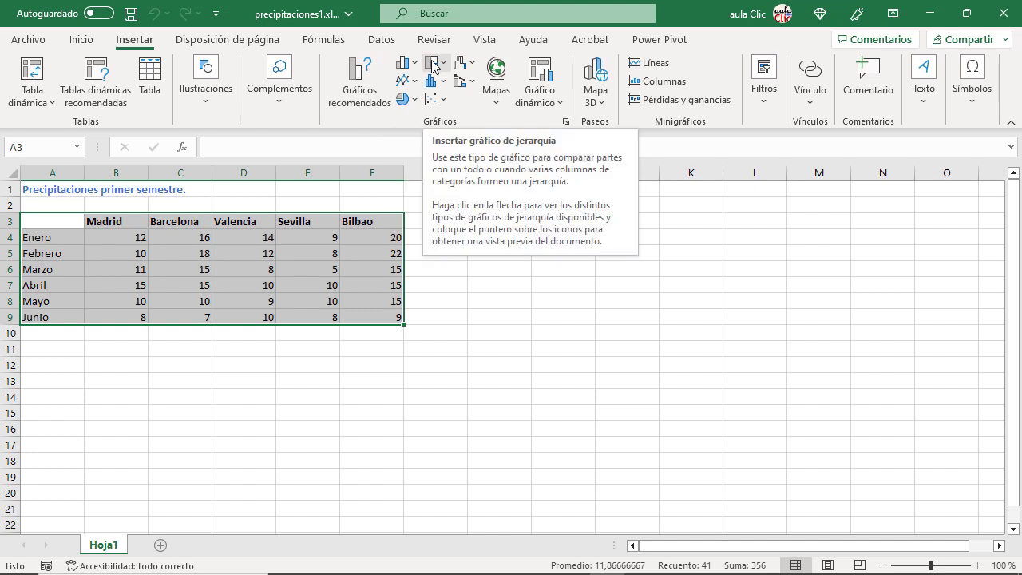
pyautogui.click(566, 121)
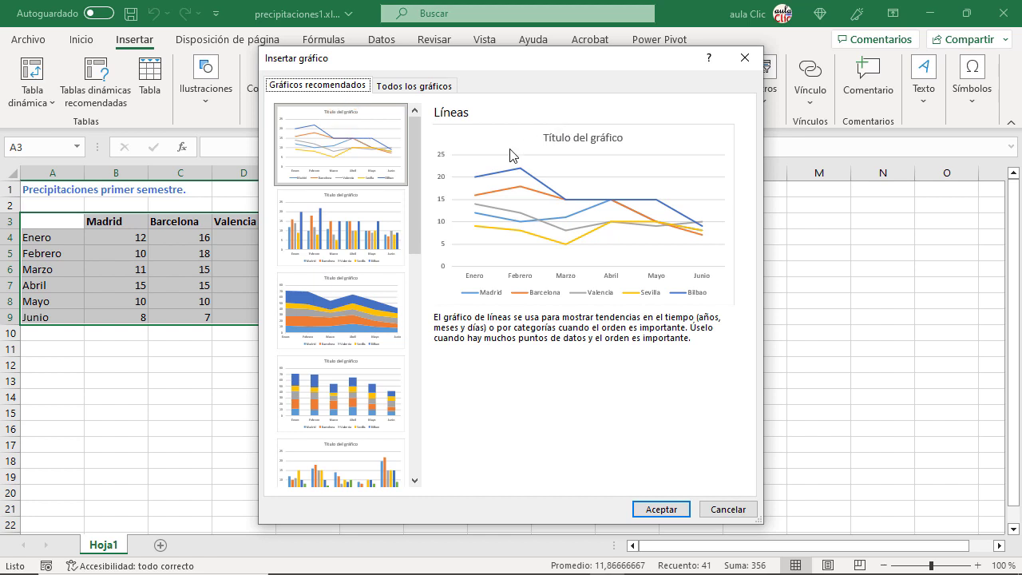
# Preview the data as clustered columns, then as stacked columns.
pyautogui.click(348, 220)
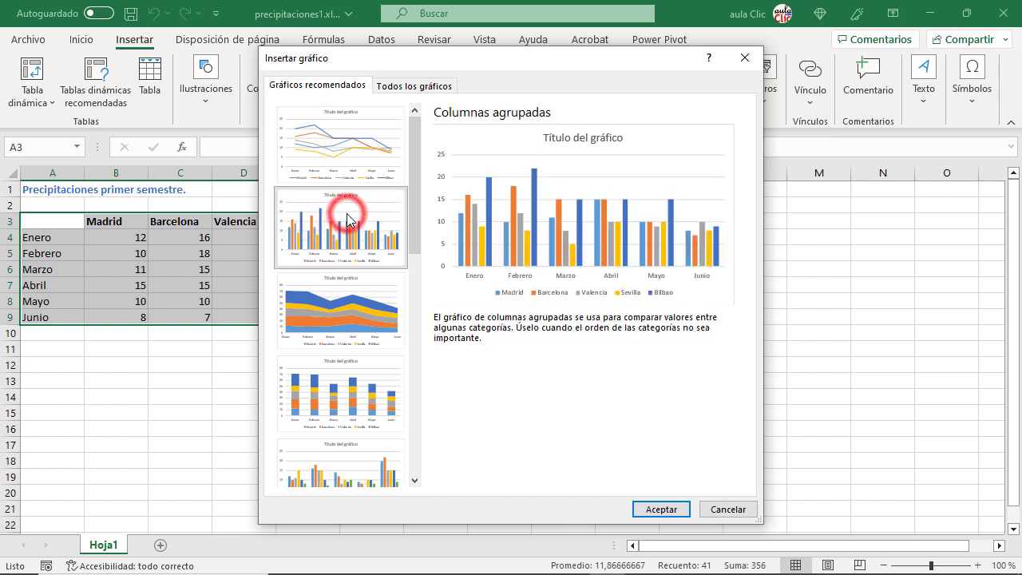
pyautogui.click(354, 410)
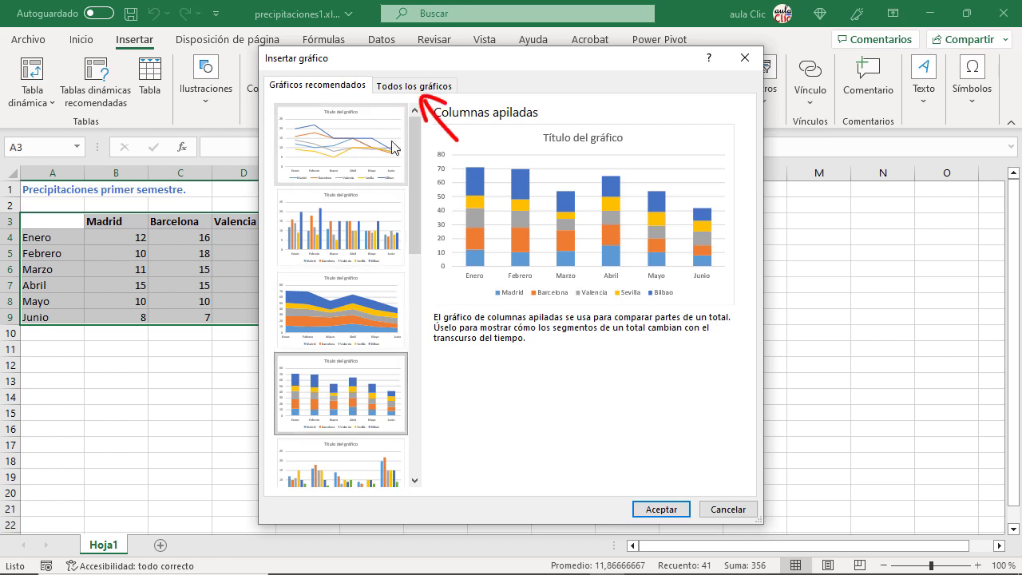
# Browse Todos los gráficos, glance at Circular, then insert a clustered column chart.
pyautogui.click(399, 87)
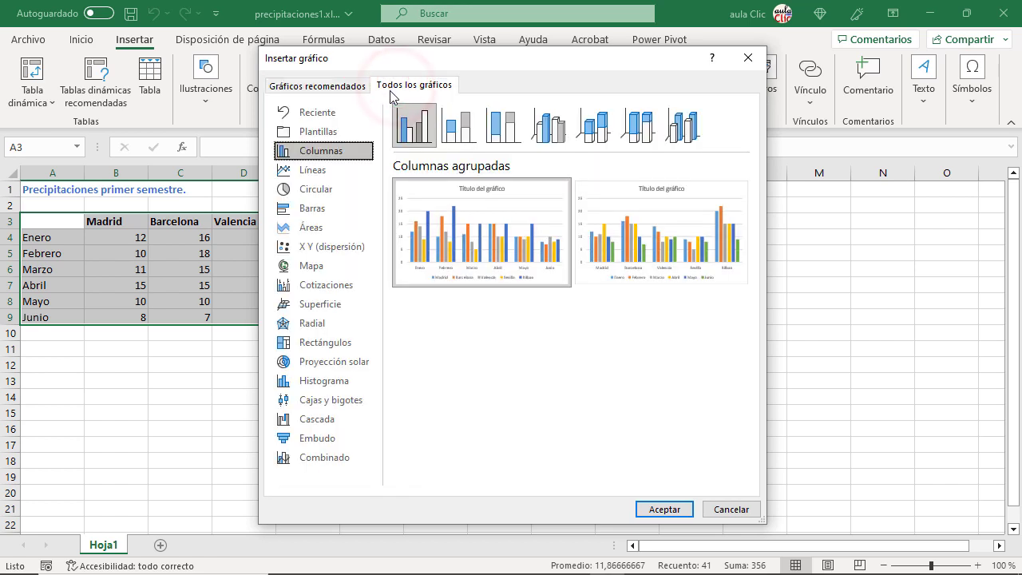
pyautogui.click(320, 192)
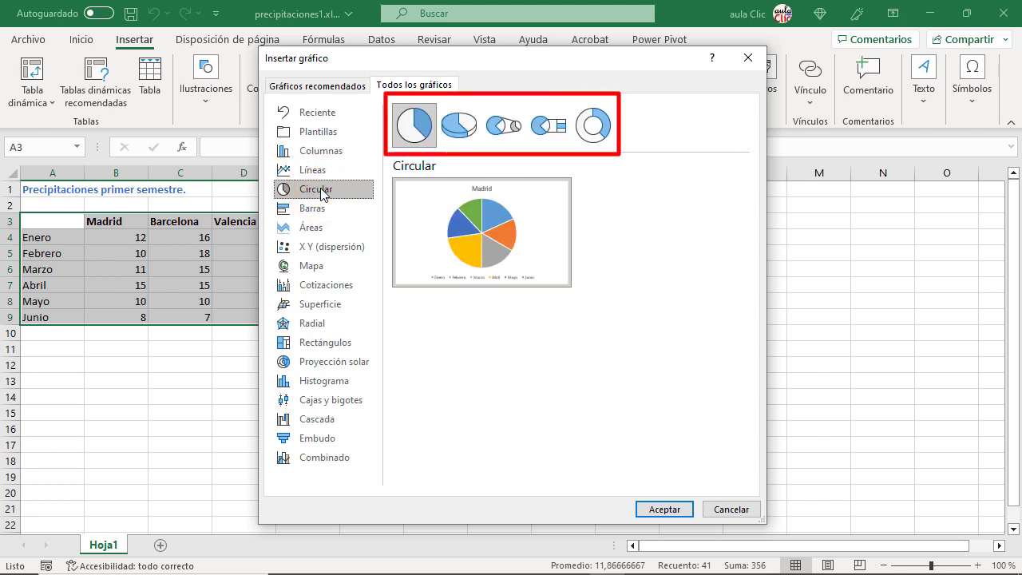
pyautogui.click(317, 153)
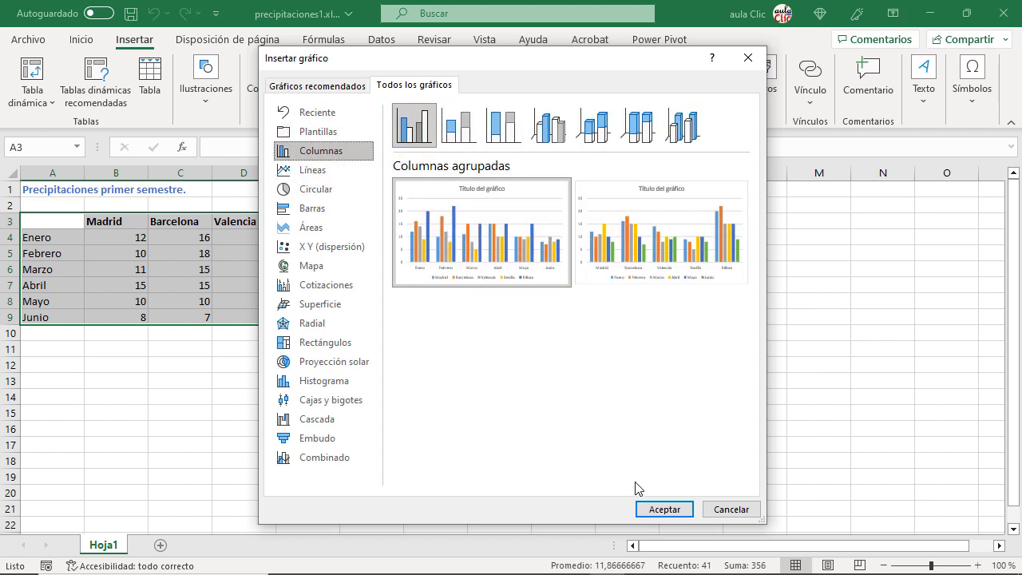
pyautogui.click(663, 510)
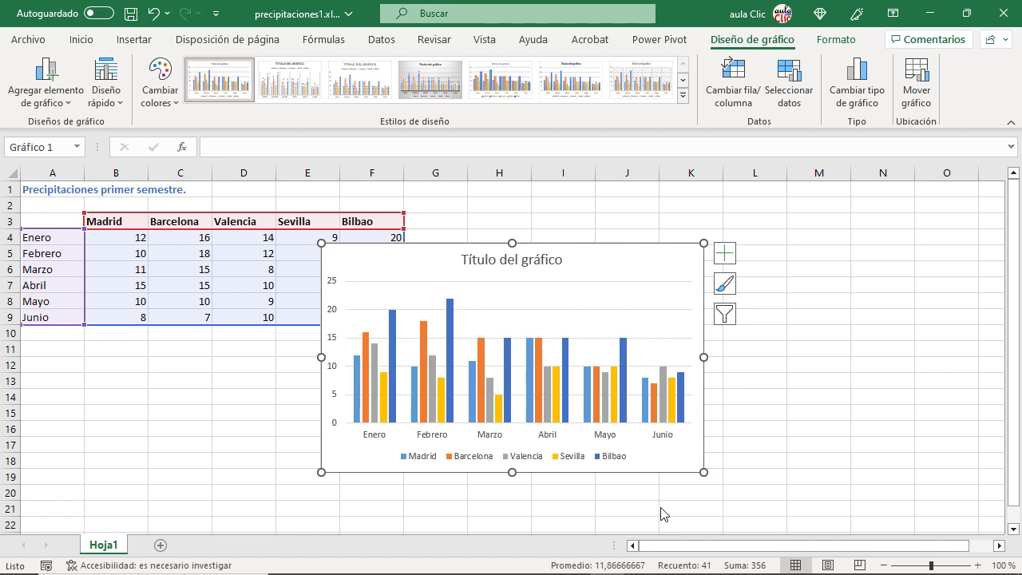
# Move the chart to the right of the table and enlarge it.
pyautogui.moveTo(582, 244); pyautogui.dragTo(674, 232)
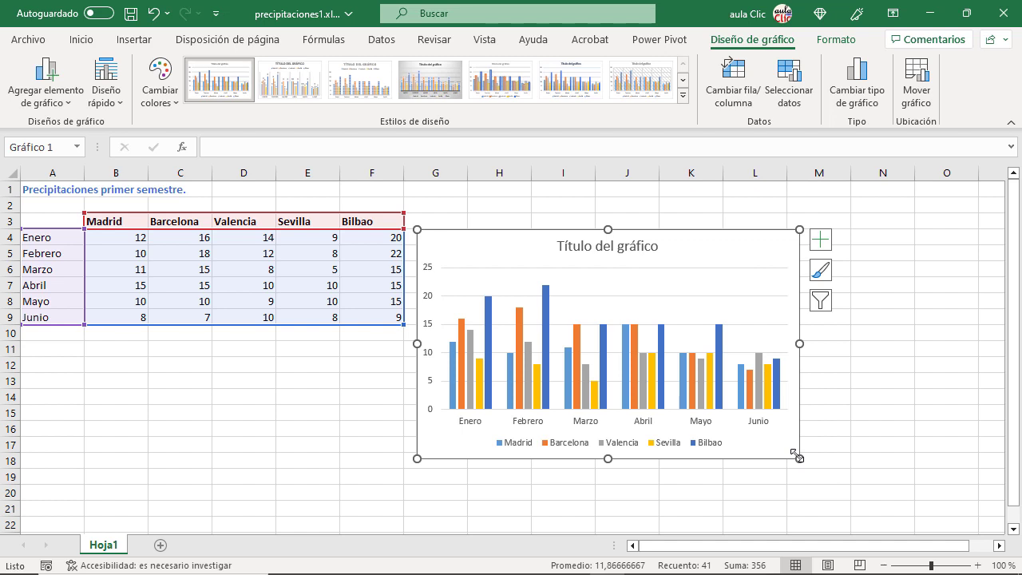
pyautogui.moveTo(797, 456); pyautogui.dragTo(836, 474)
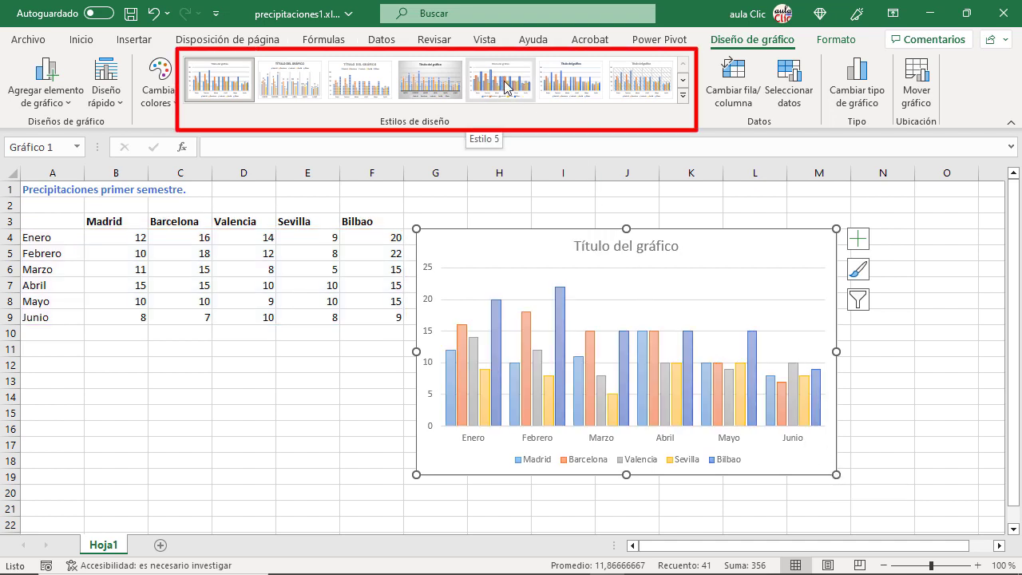
# Apply chart style Estilo 6 for a bold, dark title.
pyautogui.click(576, 97)
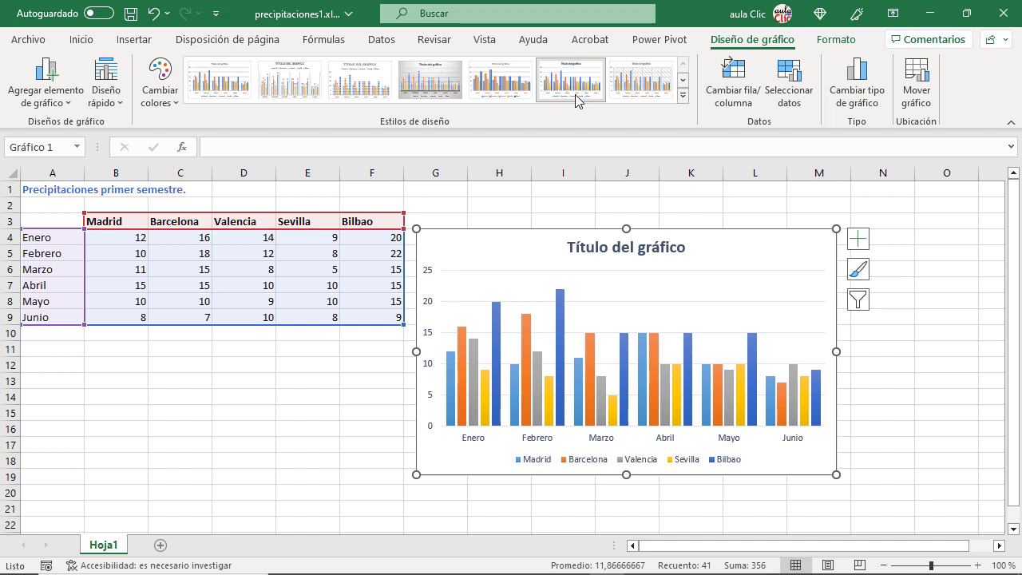
# Replace the 'Título del gráfico' placeholder with the title 'Precipitaciones'.
pyautogui.click(614, 249)
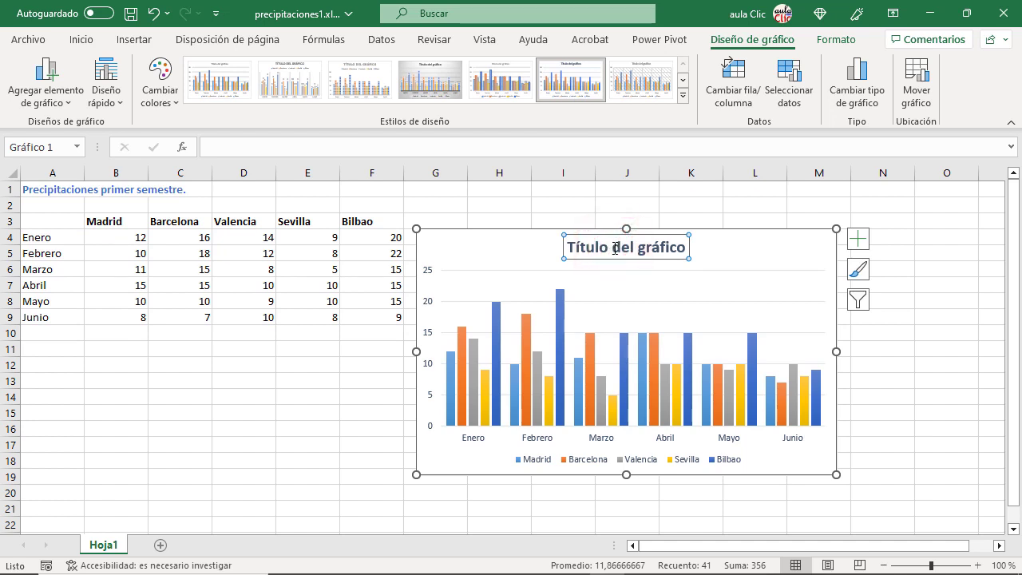
pyautogui.moveTo(567, 247); pyautogui.dragTo(675, 246)
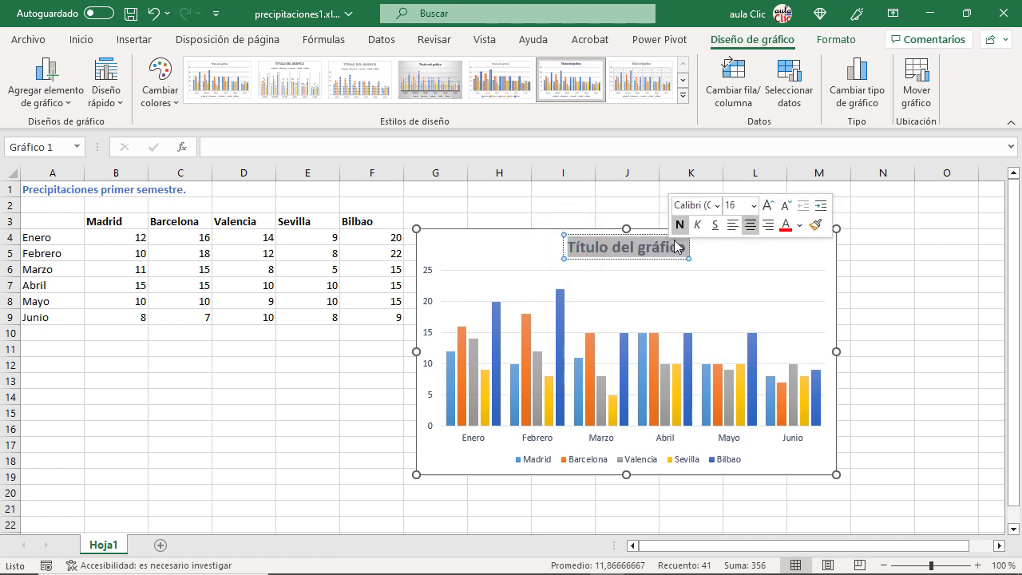
pyautogui.write('Precip')
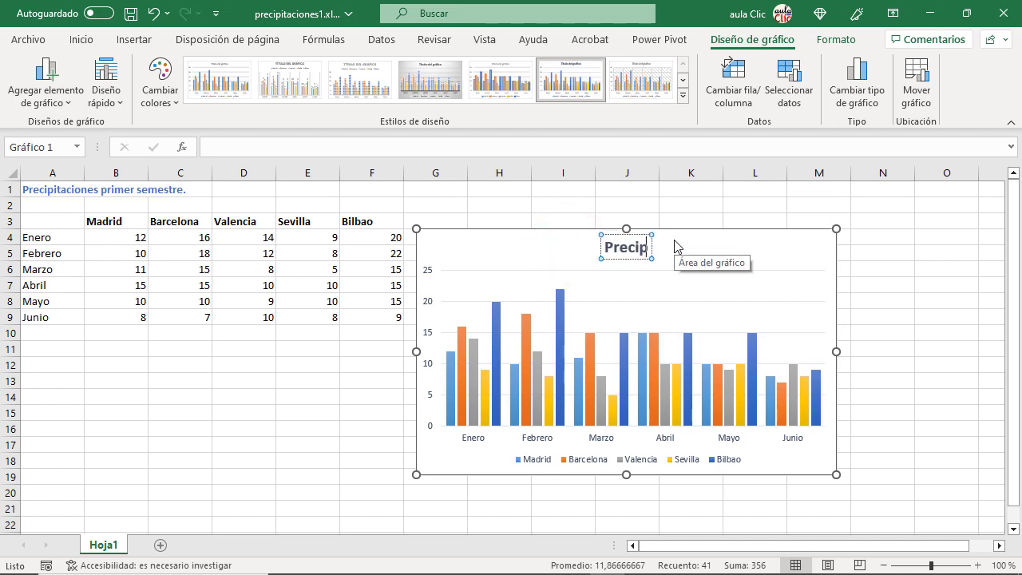
pyautogui.write('itacione')
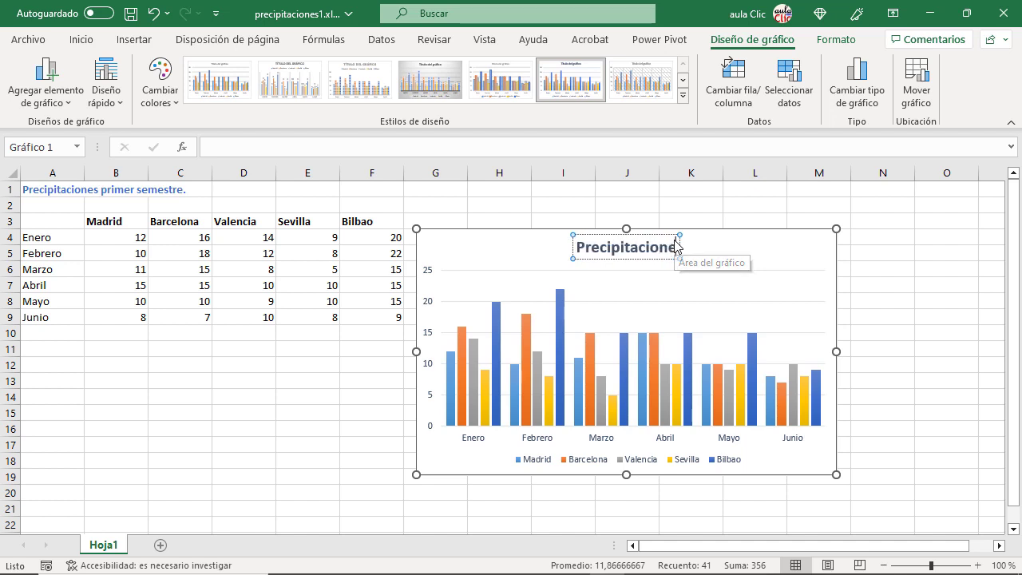
pyautogui.write('s')
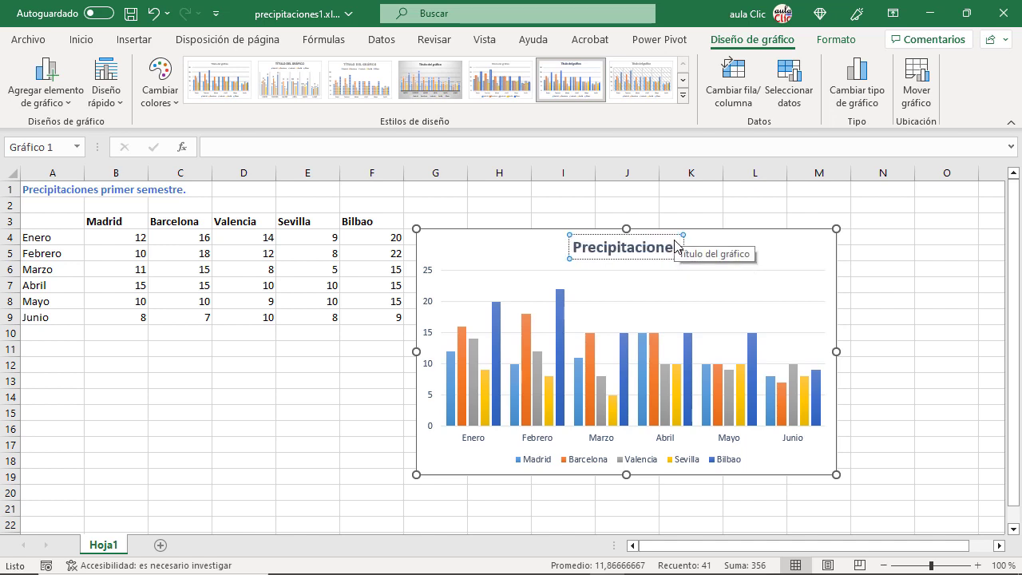
pyautogui.click(702, 269)
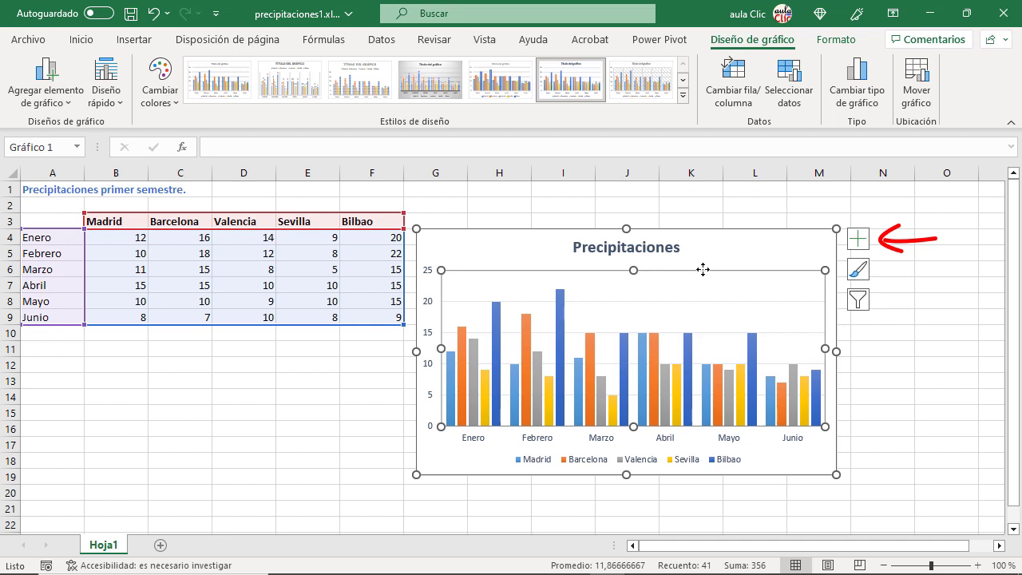
# Turn on Títulos del eje from the chart elements list.
pyautogui.click(859, 240)
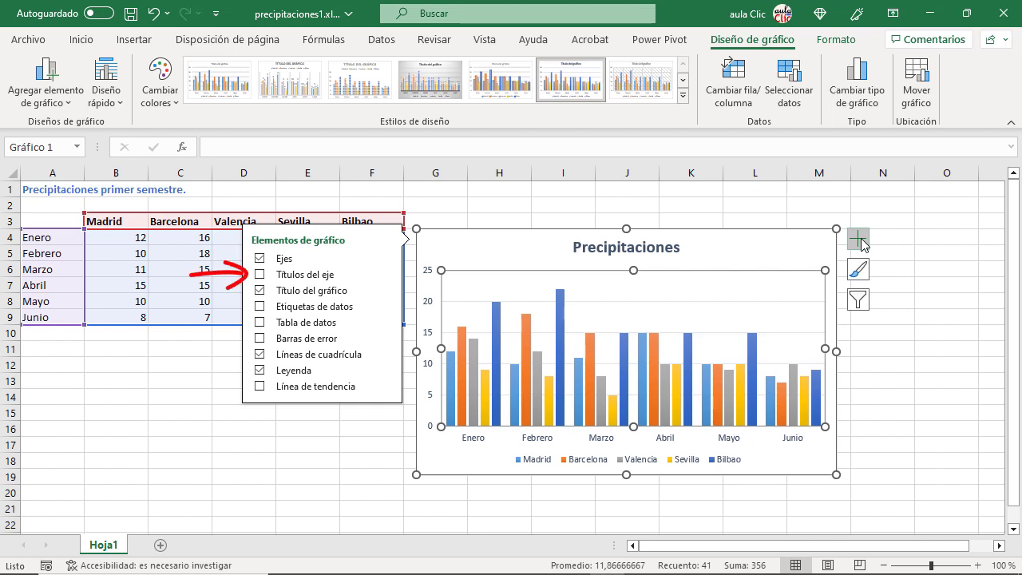
pyautogui.click(259, 274)
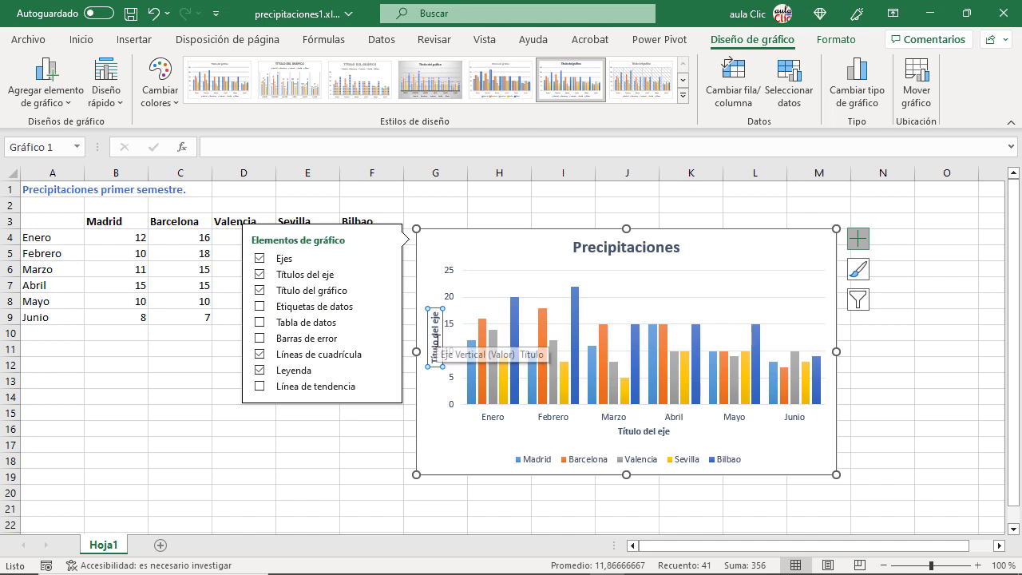
# Rename the vertical axis title 'mm.', move it above the 25 label, and delete the horizontal axis title.
pyautogui.doubleClick(435, 345)
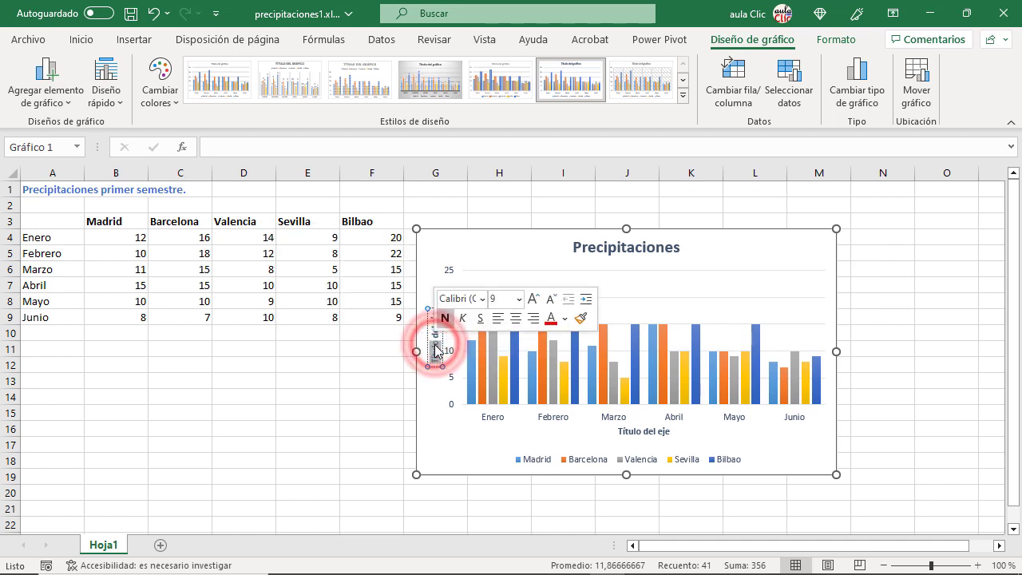
pyautogui.press('BackSpace')
pyautogui.press('BackSpace')
pyautogui.press('BackSpace')
pyautogui.press('BackSpace')
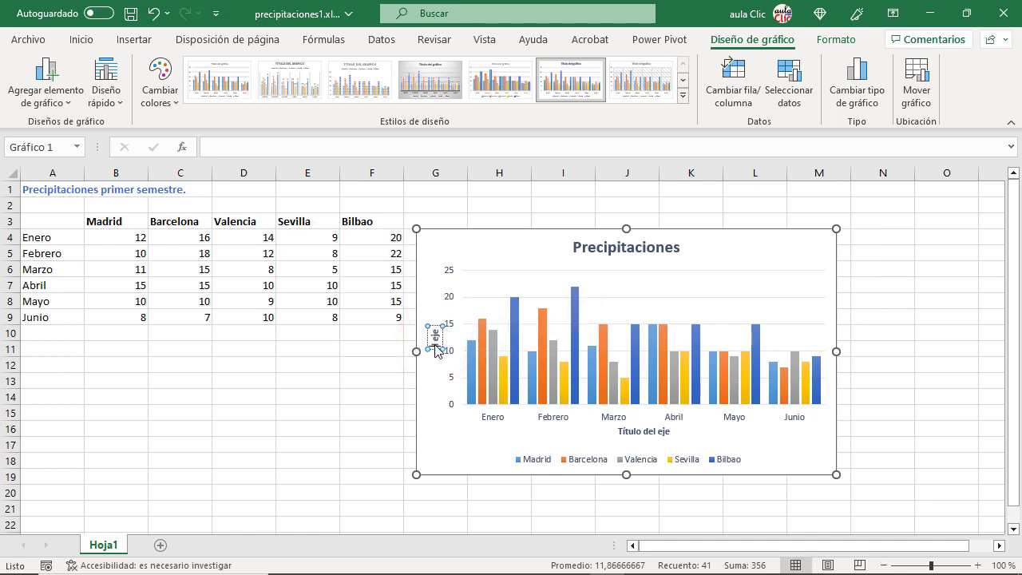
pyautogui.press('BackSpace')
pyautogui.press('BackSpace')
pyautogui.press('BackSpace')
pyautogui.press('BackSpace')
pyautogui.press('BackSpace')
pyautogui.press('BackSpace')
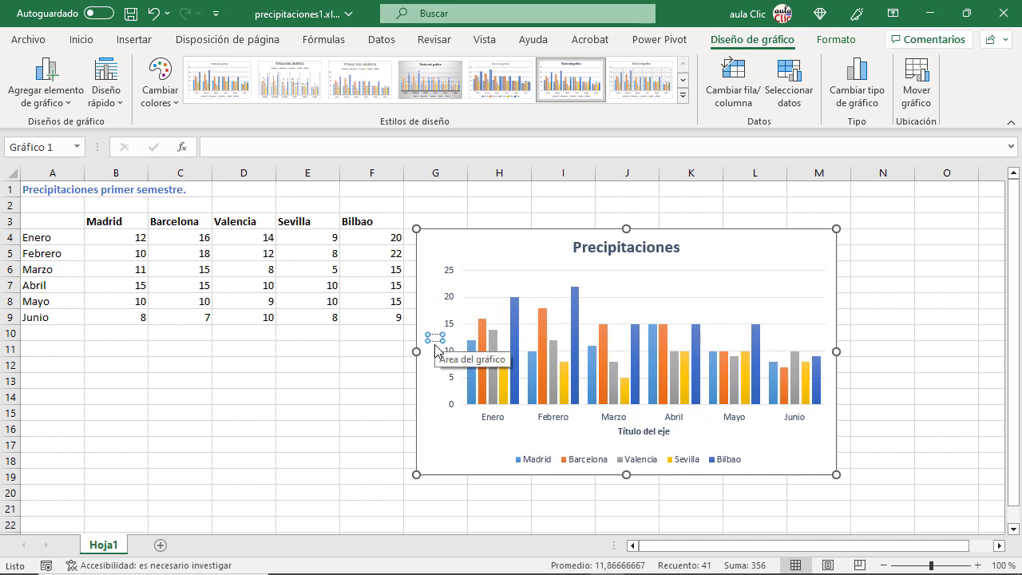
pyautogui.press('Escape')
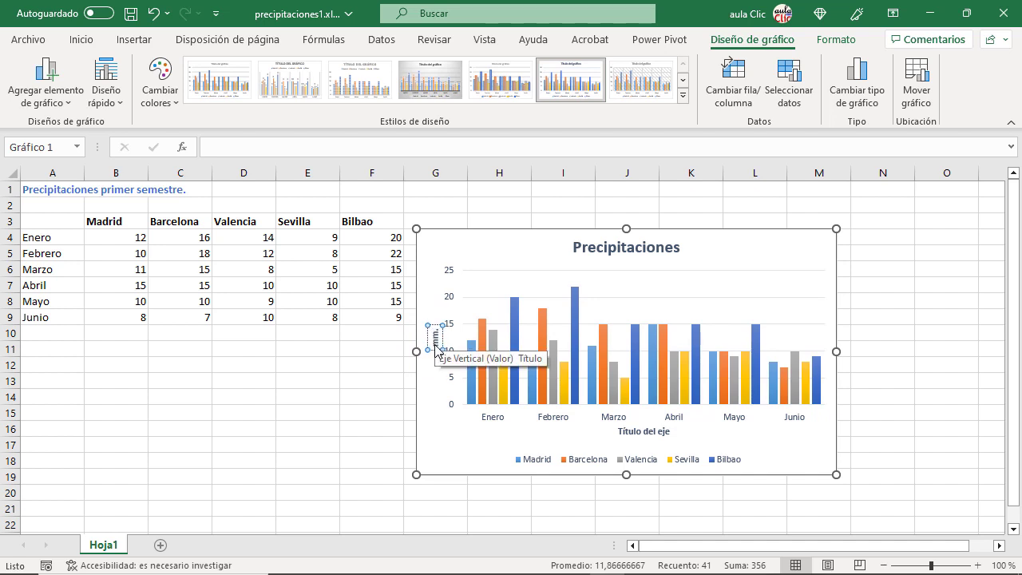
pyautogui.click(436, 361)
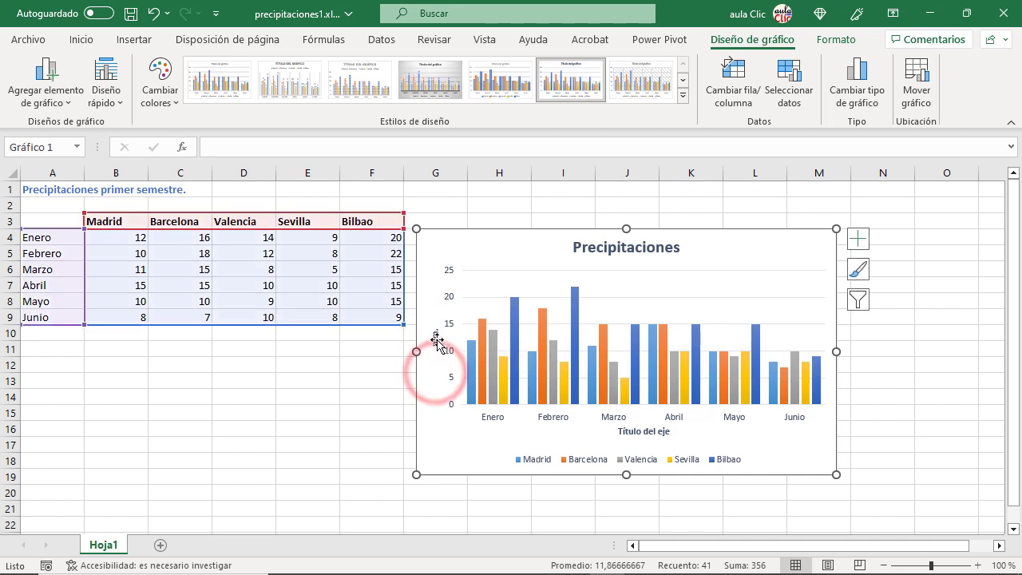
pyautogui.click(436, 338)
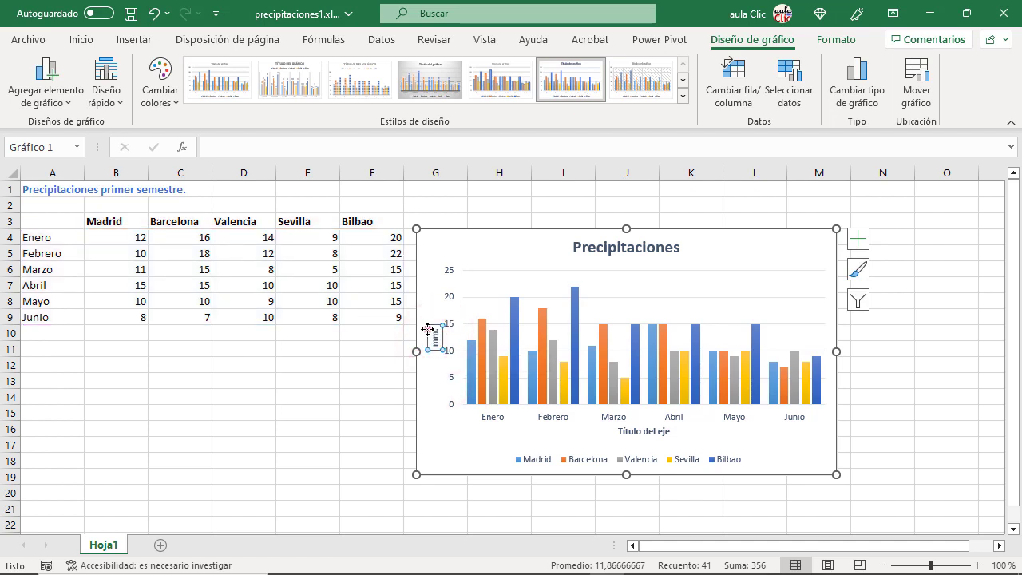
pyautogui.moveTo(428, 330); pyautogui.dragTo(441, 239)
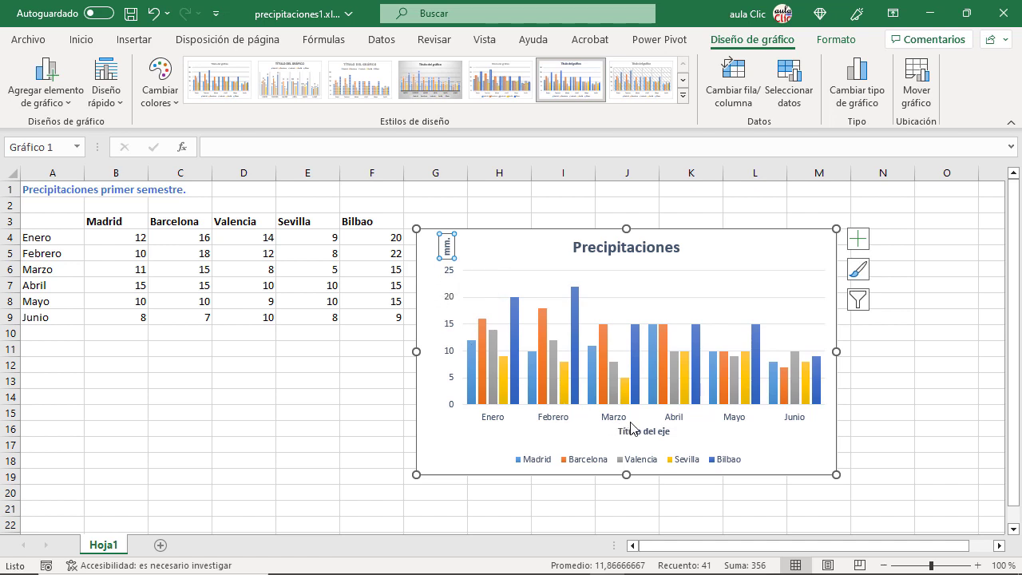
pyautogui.click(640, 431)
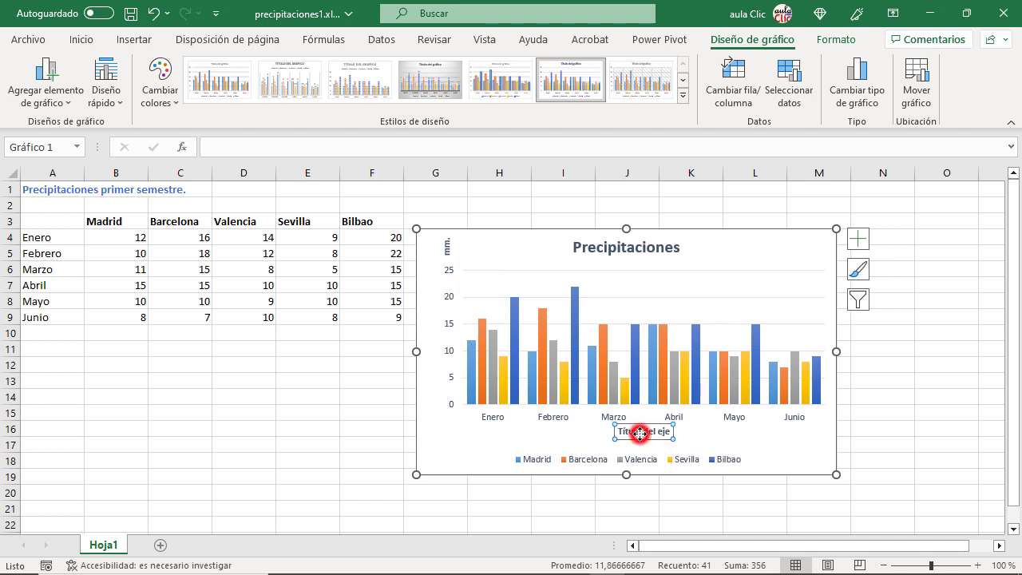
pyautogui.press('Delete')
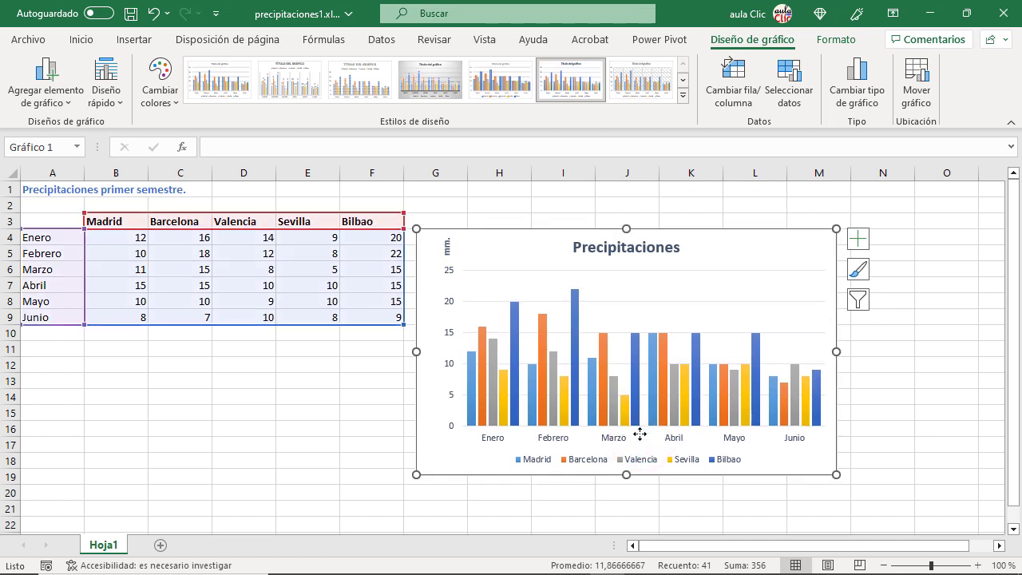
# Show the Estilos de gráfico style and colour options beside the chart.
pyautogui.click(860, 271)
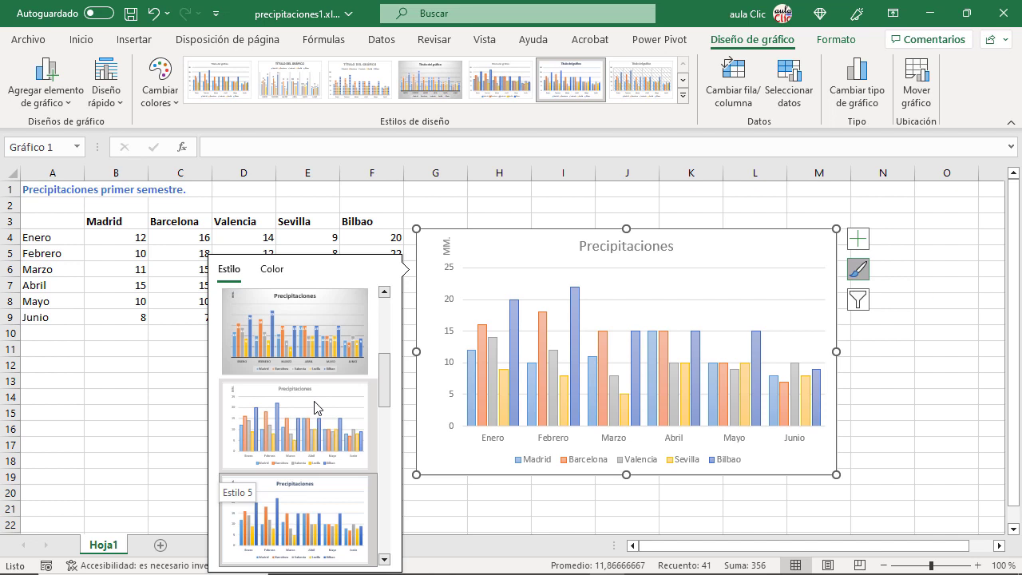
# Filter out the Enero category so the chart plots only Febrero to Junio.
pyautogui.click(857, 301)
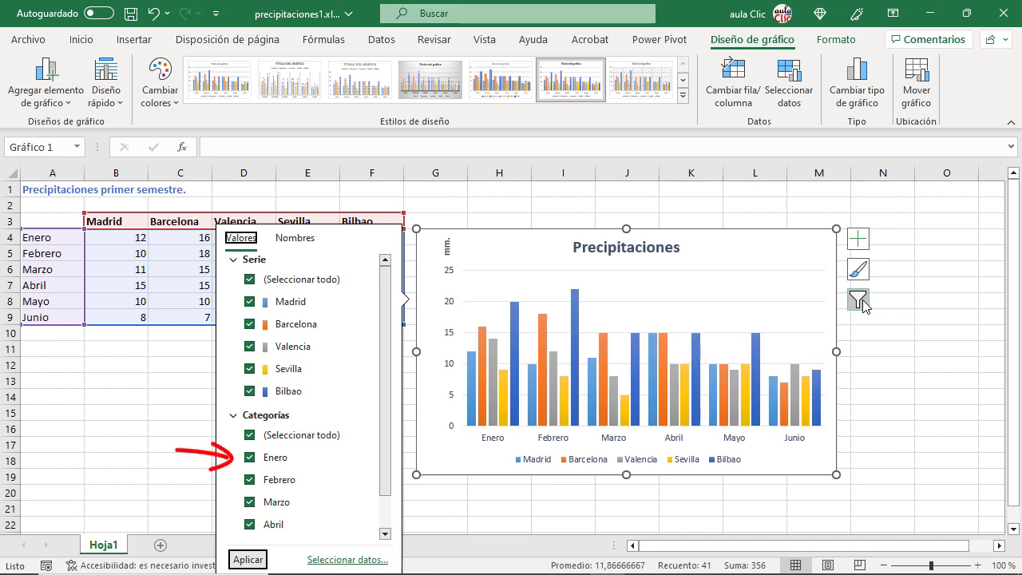
pyautogui.click(250, 458)
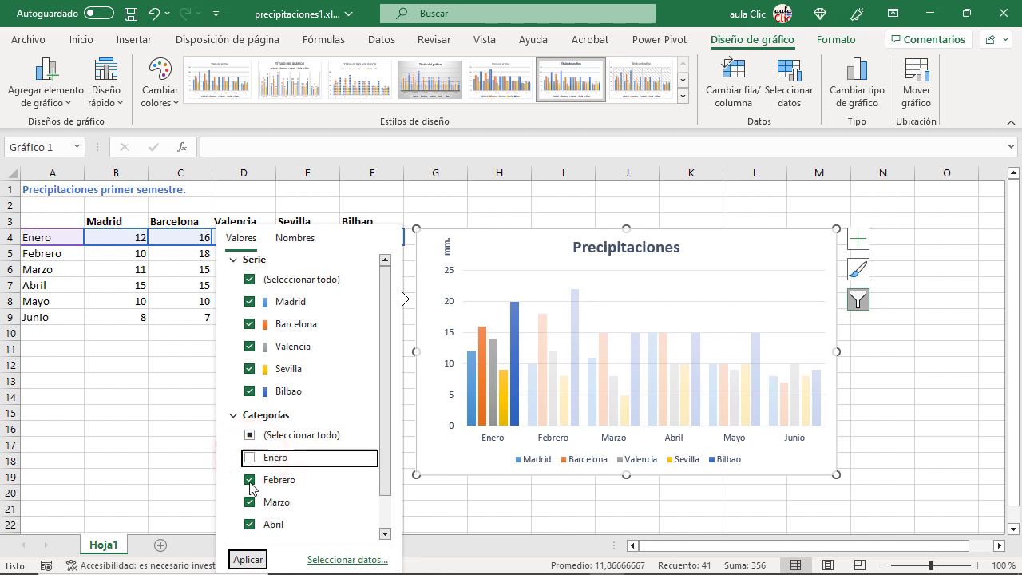
pyautogui.click(249, 560)
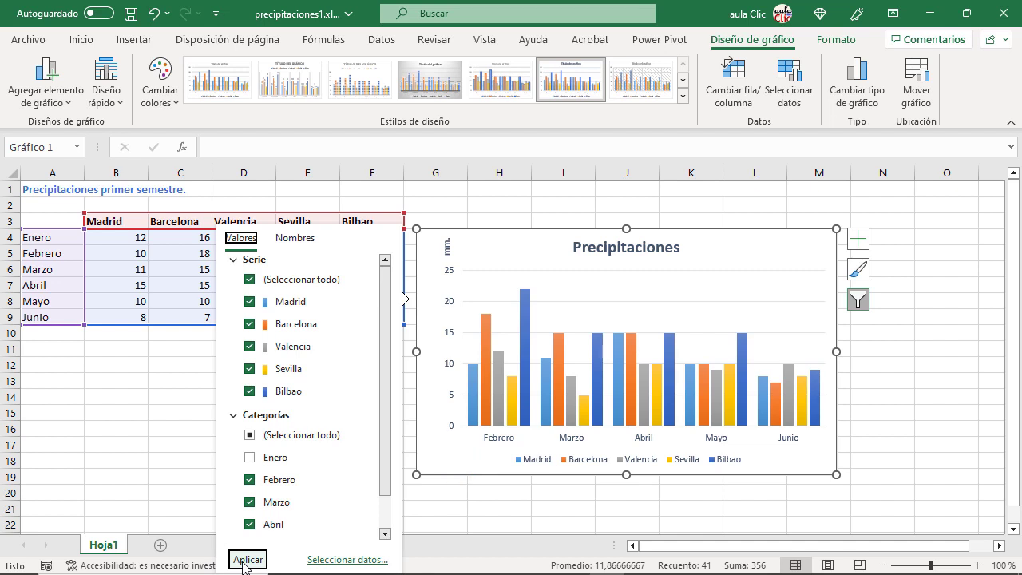
pyautogui.click(495, 498)
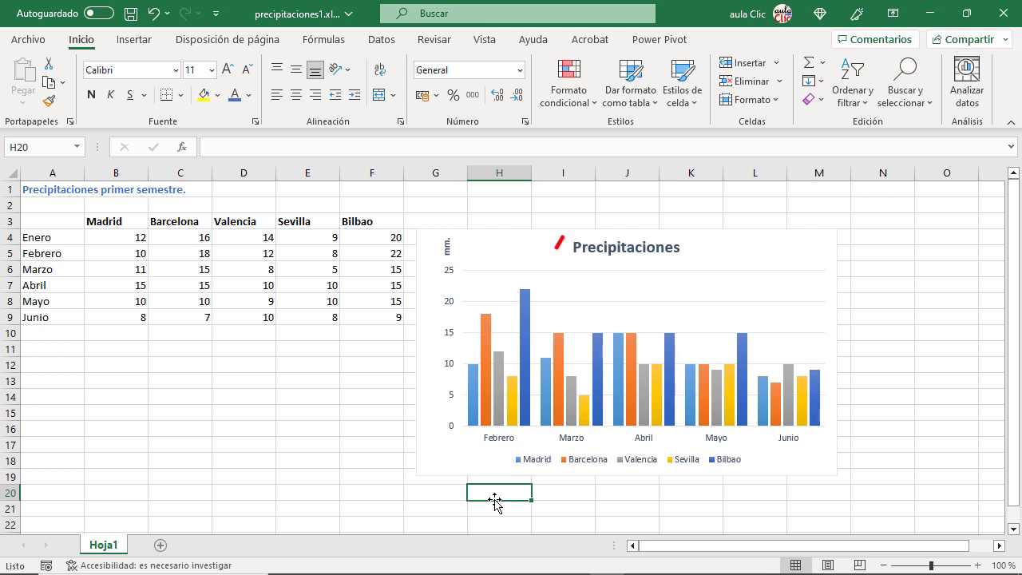
# Change Bilbao's Febrero rainfall in cell F5 to 12 and reselect the chart.
pyautogui.click(526, 336)
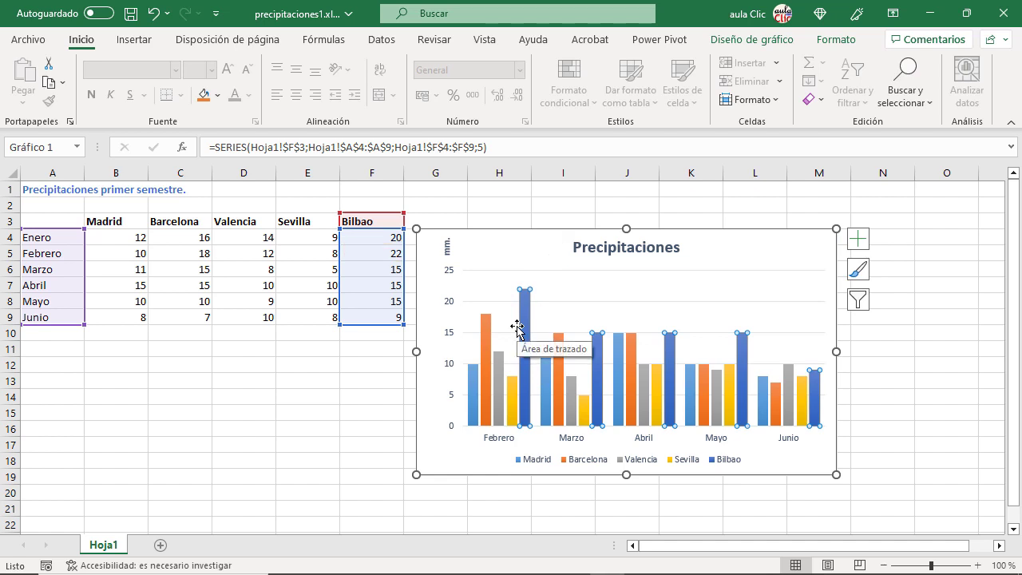
pyautogui.click(392, 254)
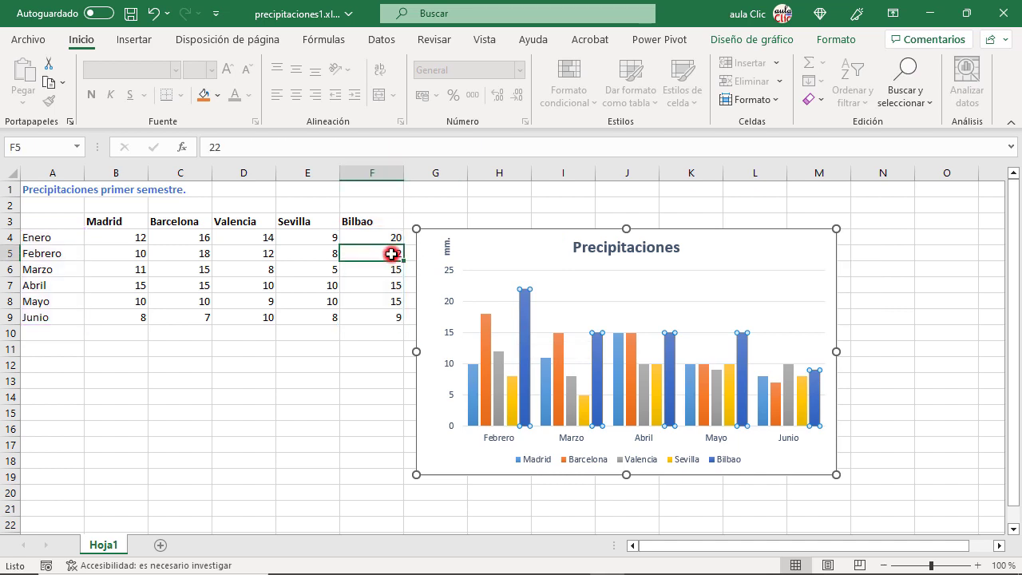
pyautogui.write('2')
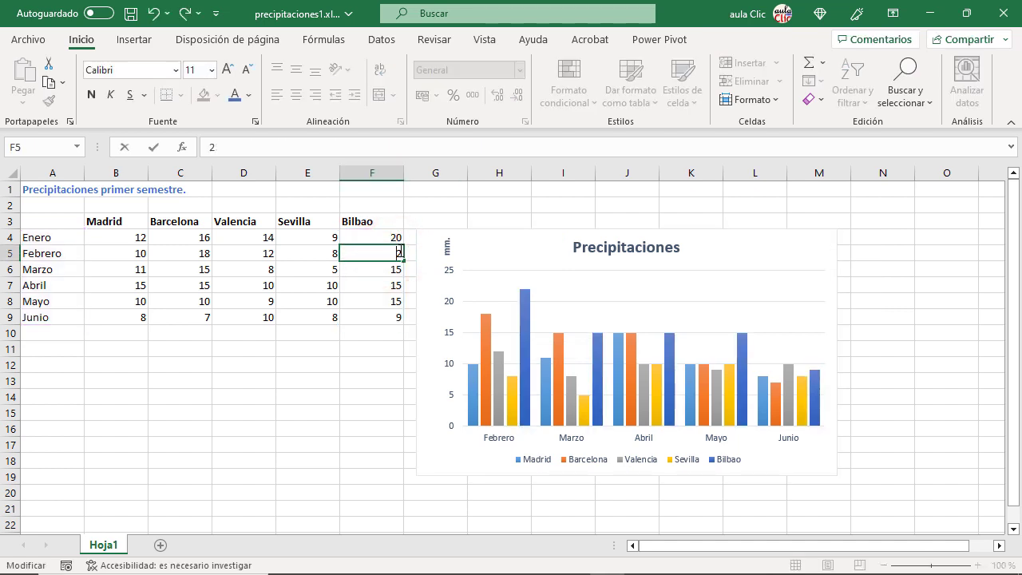
pyautogui.write('1')
pyautogui.click(386, 202)
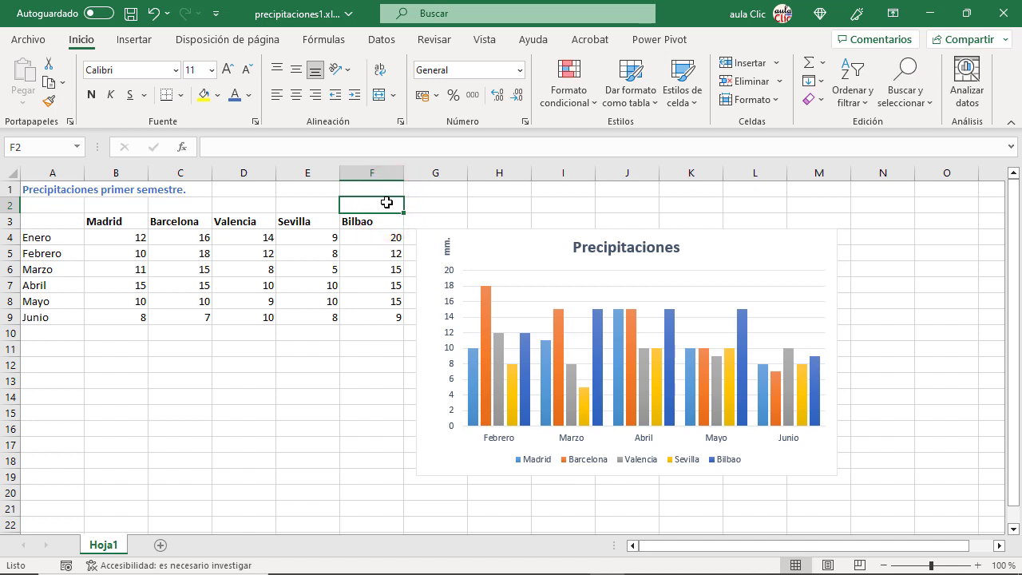
pyautogui.click(701, 365)
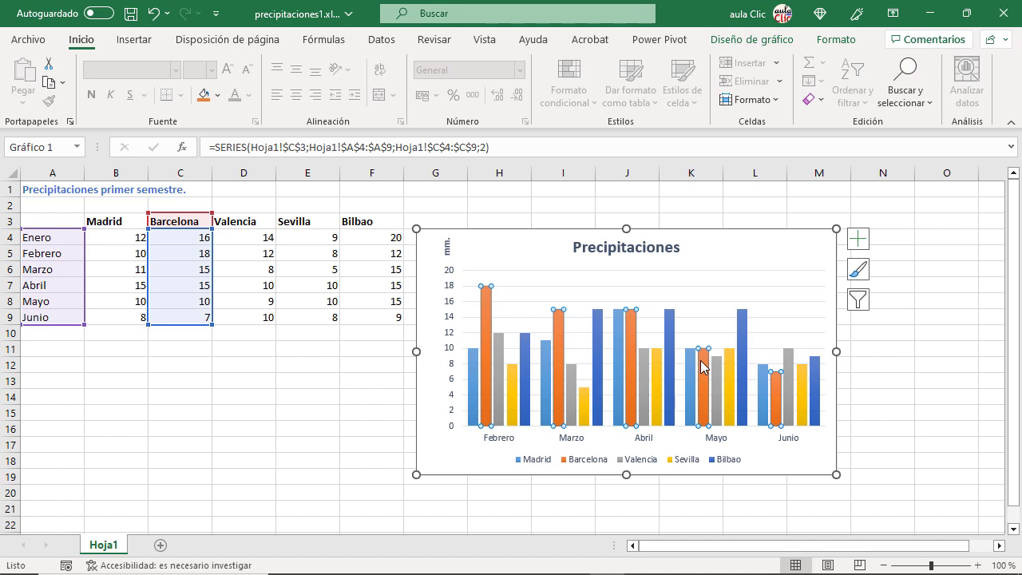
# Fill the Bilbao series green from its legend entry's Relleno colour options.
pyautogui.click(723, 460)
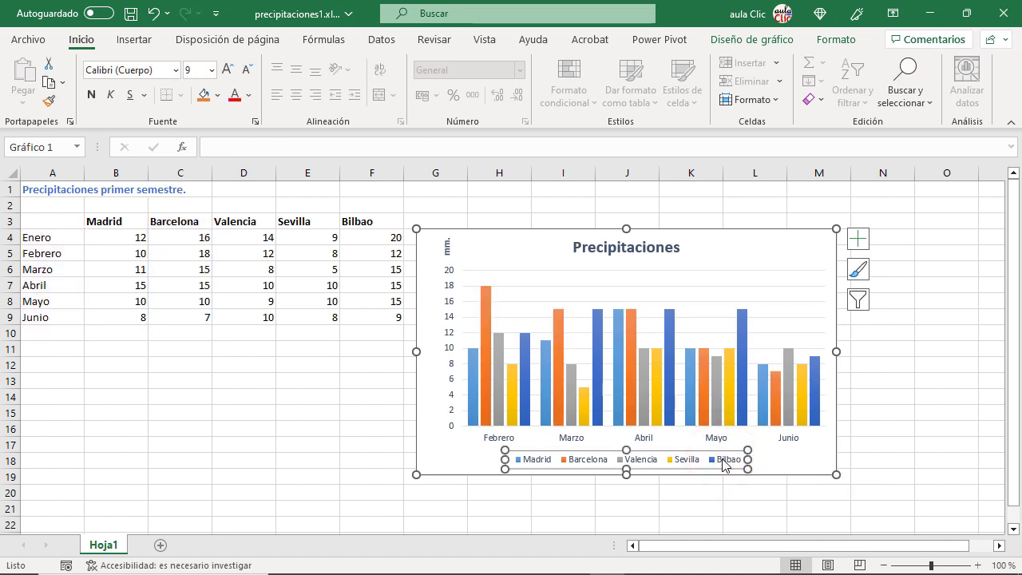
pyautogui.click(723, 461)
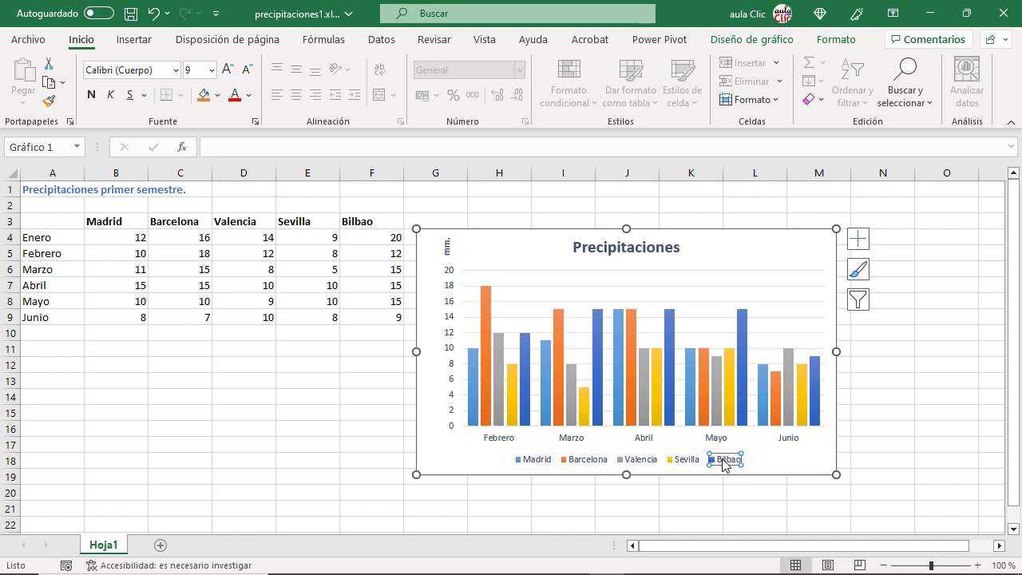
pyautogui.rightClick(723, 463)
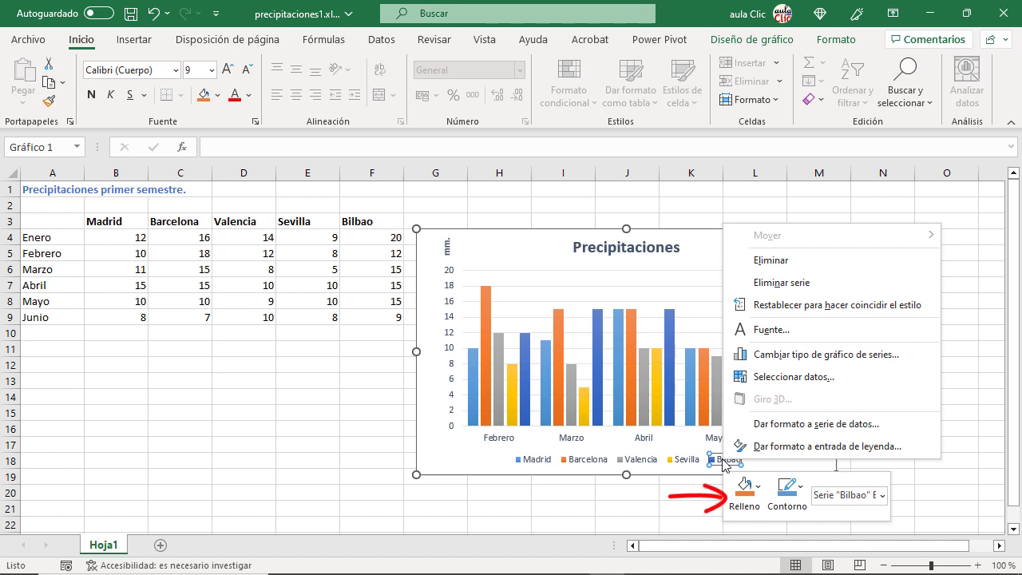
pyautogui.click(758, 485)
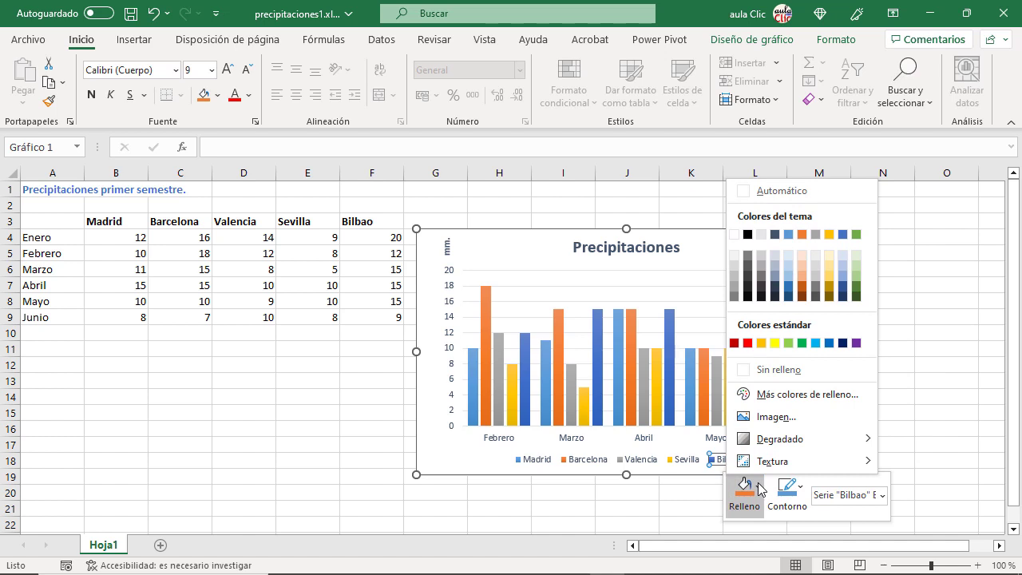
pyautogui.click(805, 340)
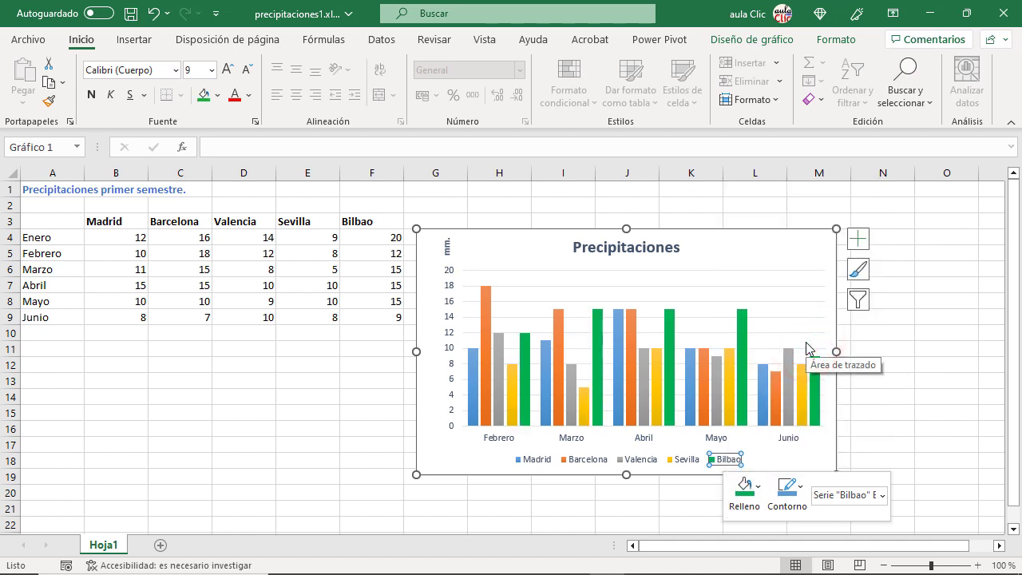
pyautogui.click(882, 384)
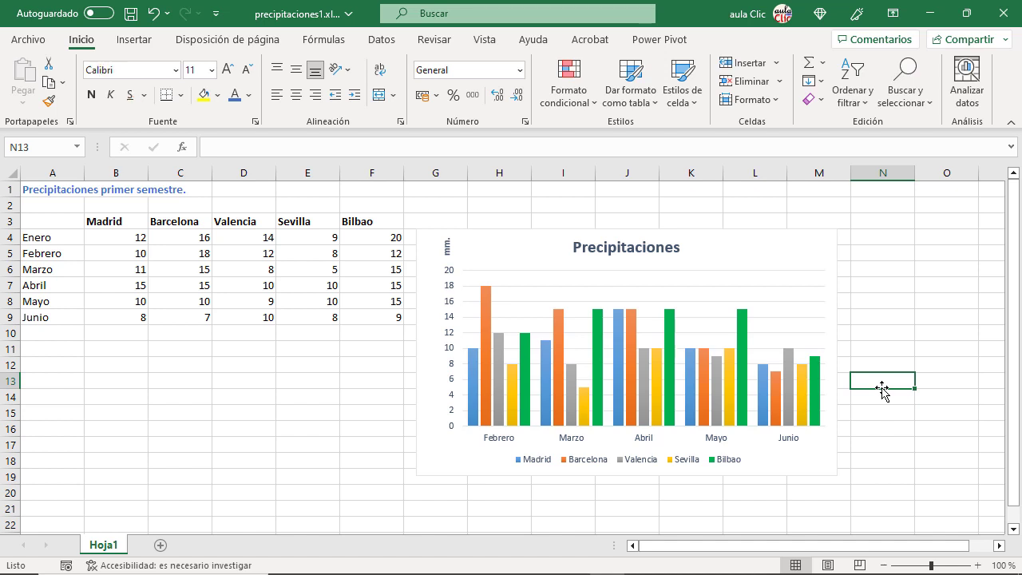
pyautogui.click(709, 247)
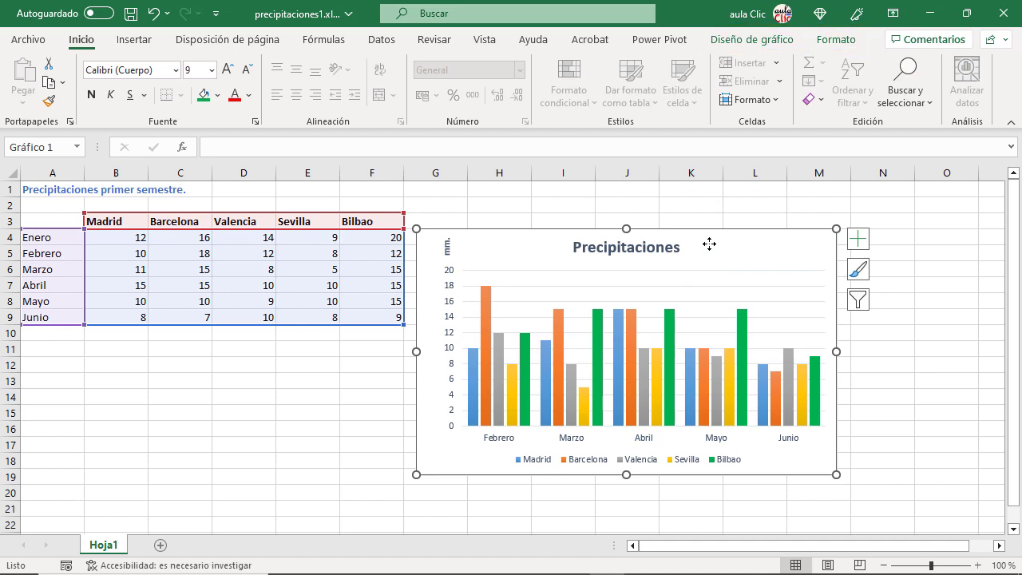
pyautogui.click(725, 47)
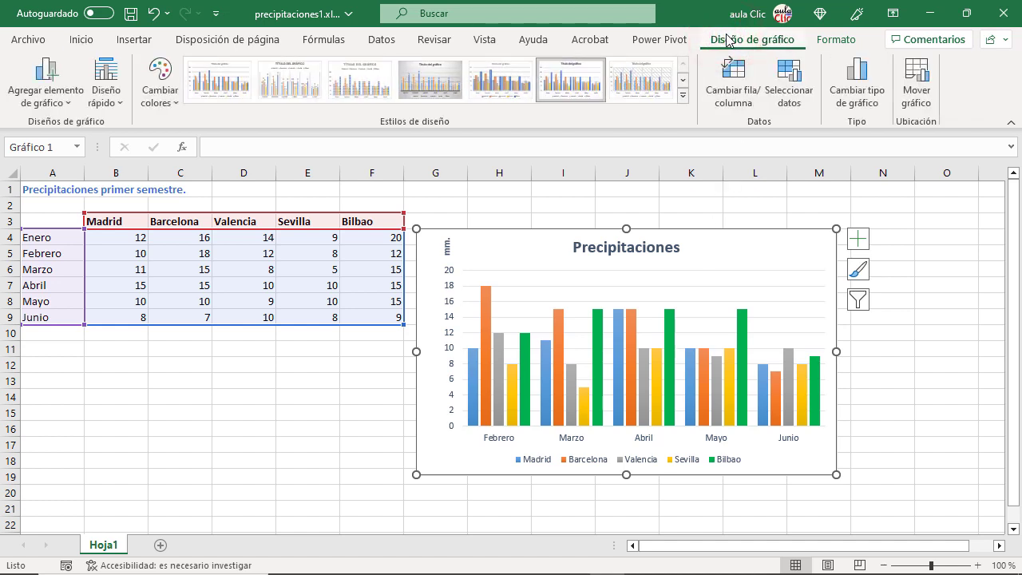
pyautogui.click(65, 104)
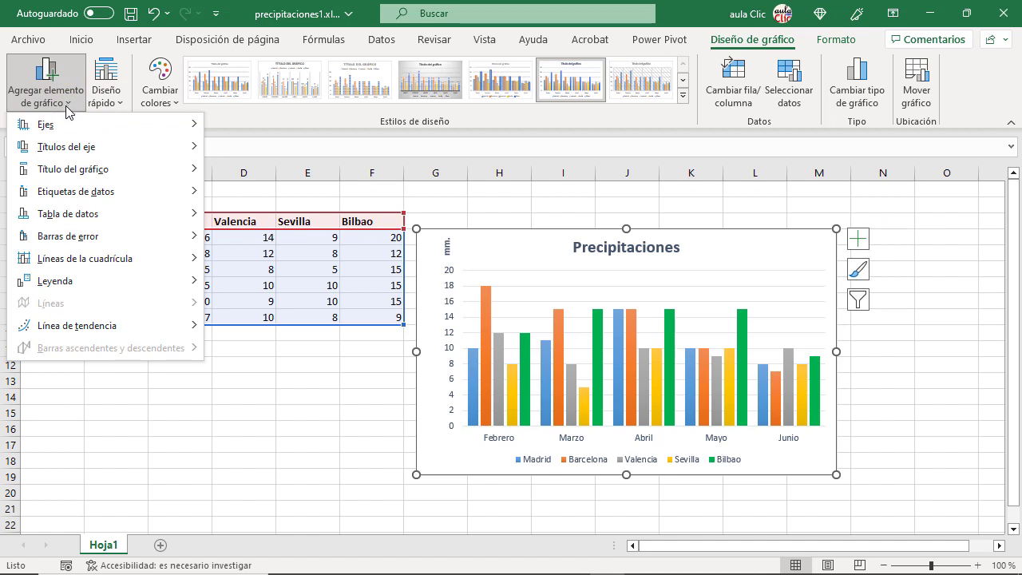
pyautogui.moveTo(104, 281)
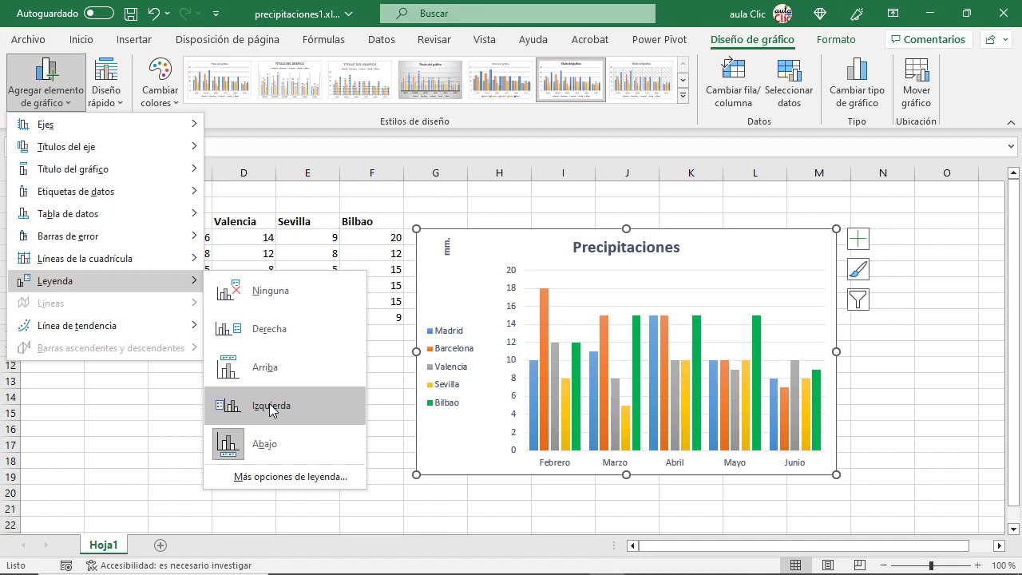
pyautogui.click(133, 443)
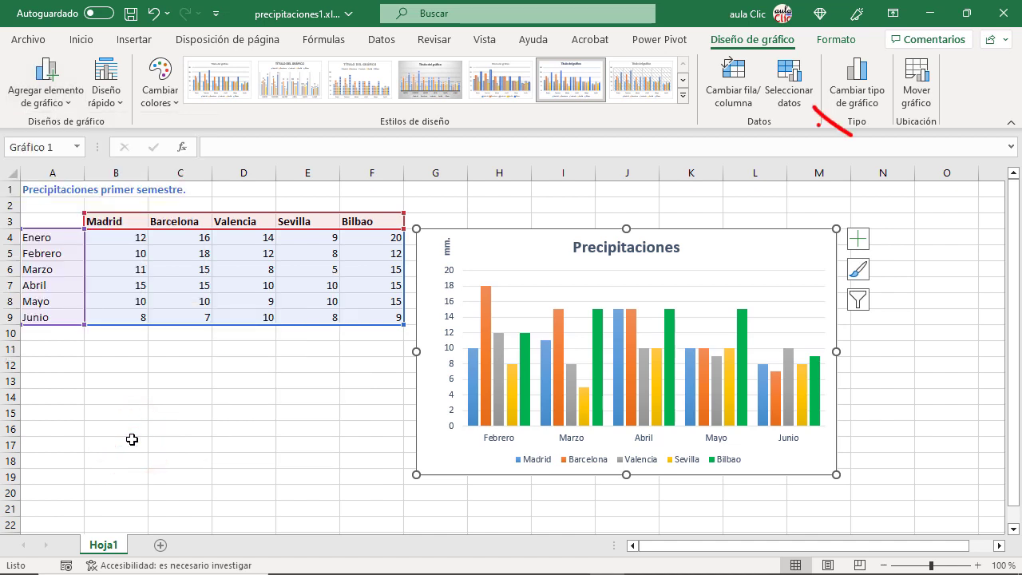
# Re-tick Enero in Seleccionar datos so the chart plots Enero through Junio.
pyautogui.click(786, 88)
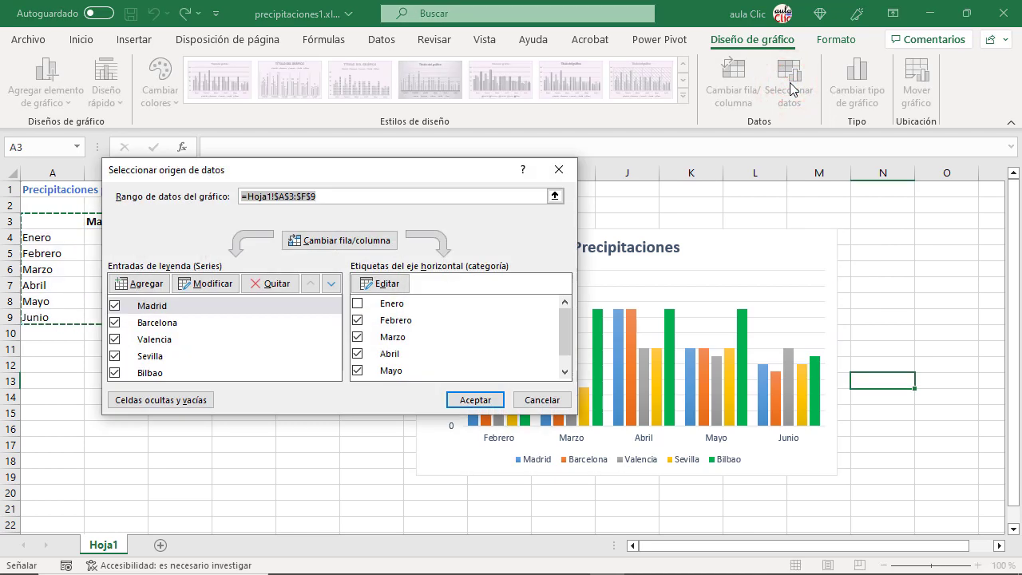
pyautogui.moveTo(409, 171)
pyautogui.mouseDown()
pyautogui.moveTo(397, 172)
pyautogui.moveTo(336, 98)
pyautogui.mouseUp()
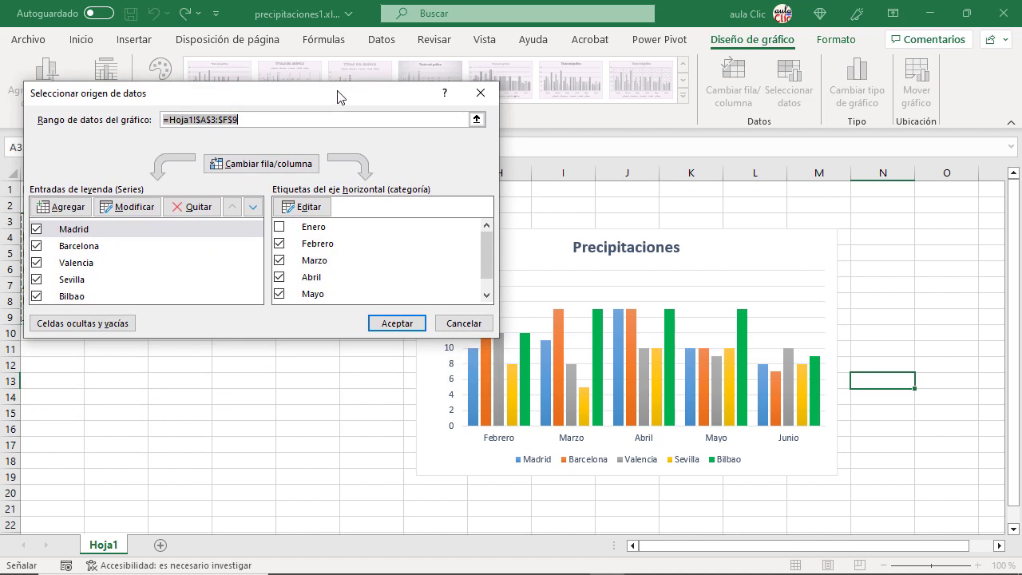
pyautogui.click(280, 229)
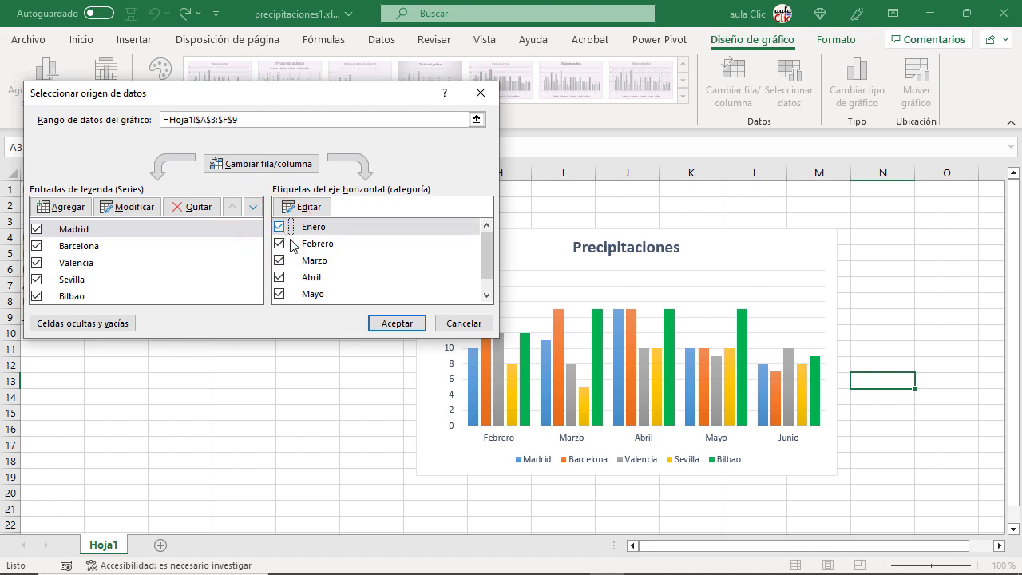
pyautogui.click(396, 324)
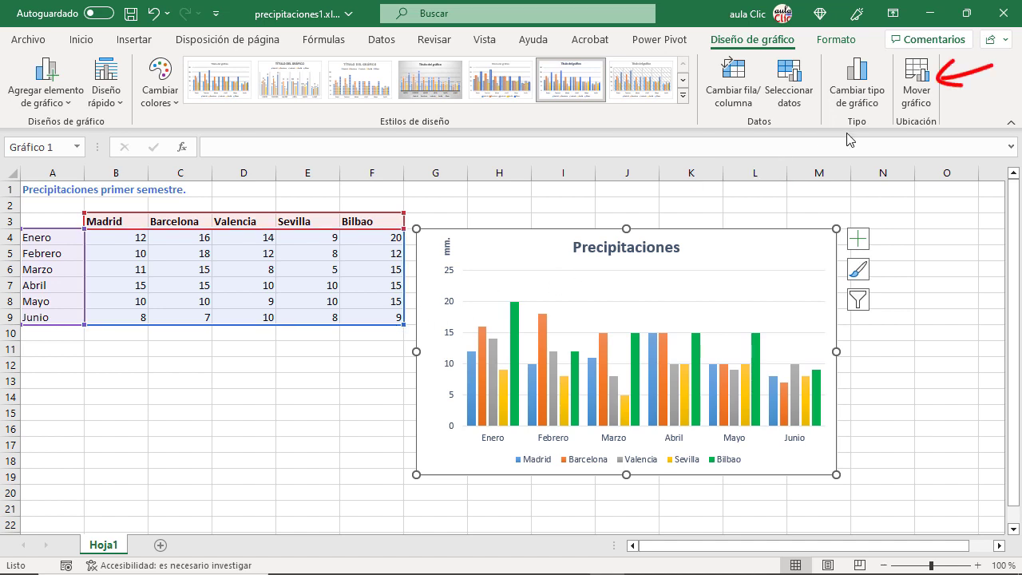
# Move the chart to a new sheet named 'Precipitaciones', then return to Hoja1.
pyautogui.click(914, 89)
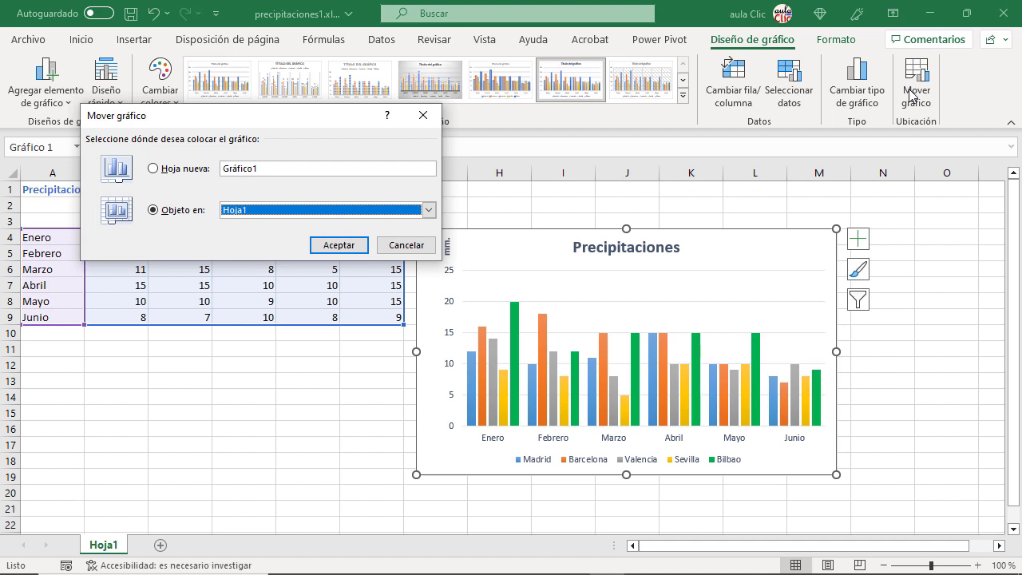
pyautogui.click(154, 170)
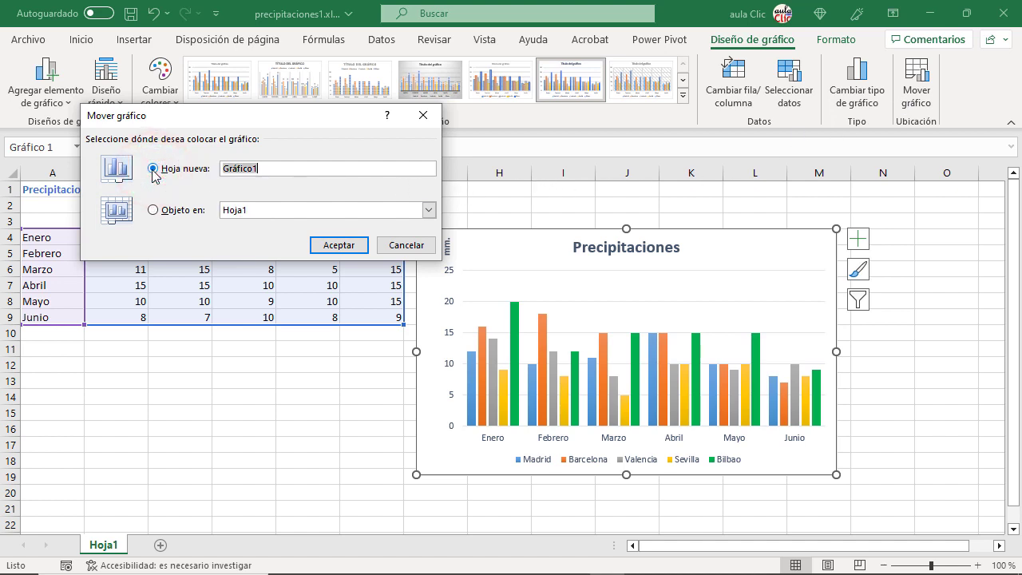
pyautogui.write('P')
pyautogui.write('re')
pyautogui.write('cipitaci')
pyautogui.write('ones')
pyautogui.press('Return')
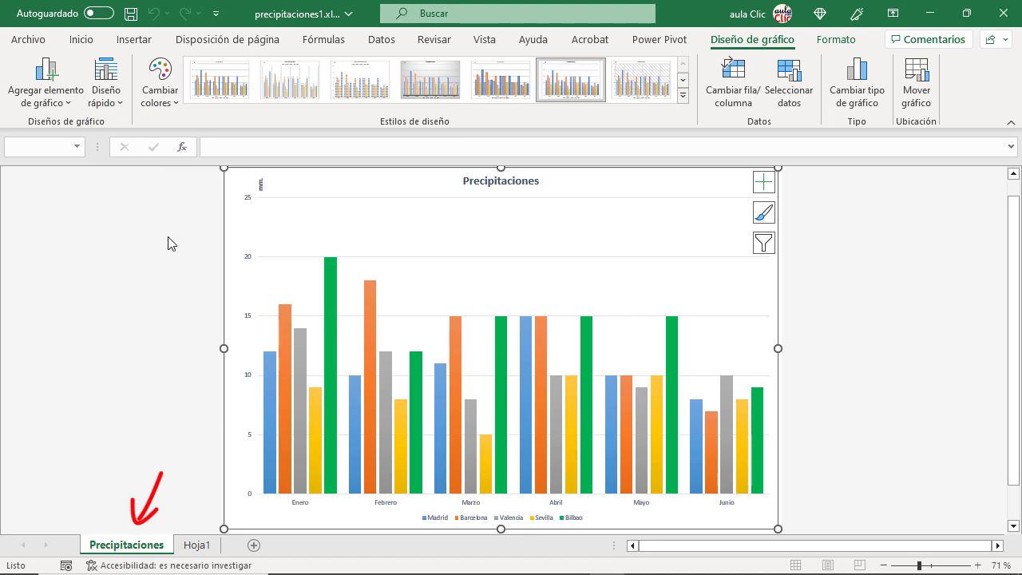
pyautogui.click(194, 547)
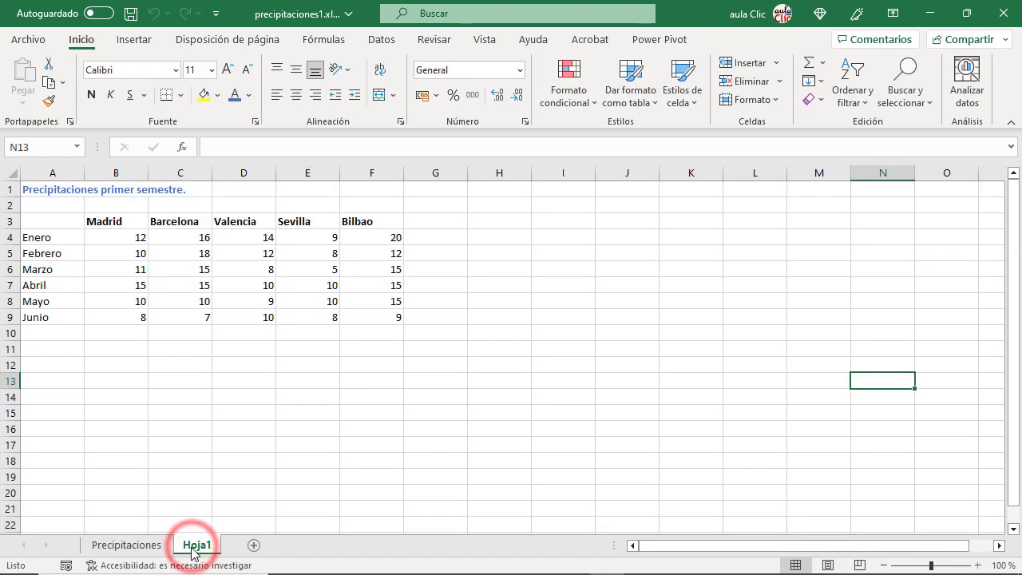